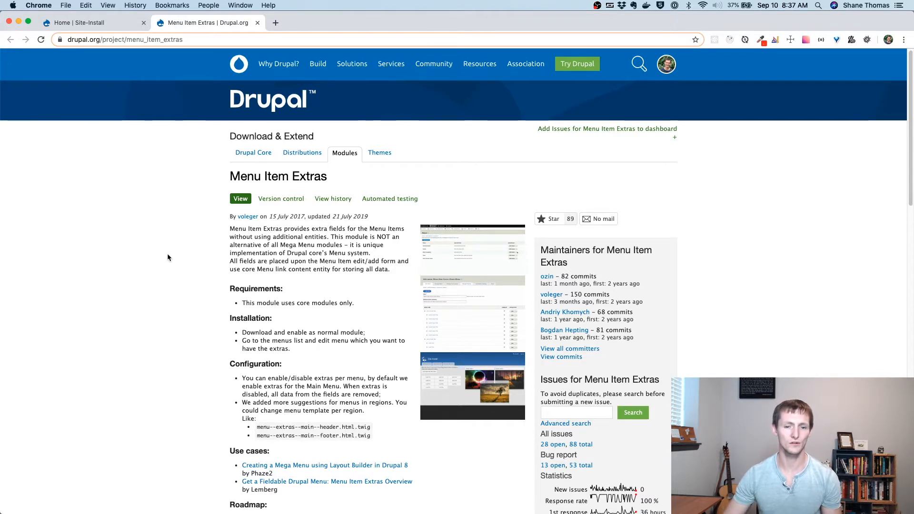
Review the Menu Item Extras project page down to its downloads, and open the test site's module administration page.
scroll(184, 286, down, 20)
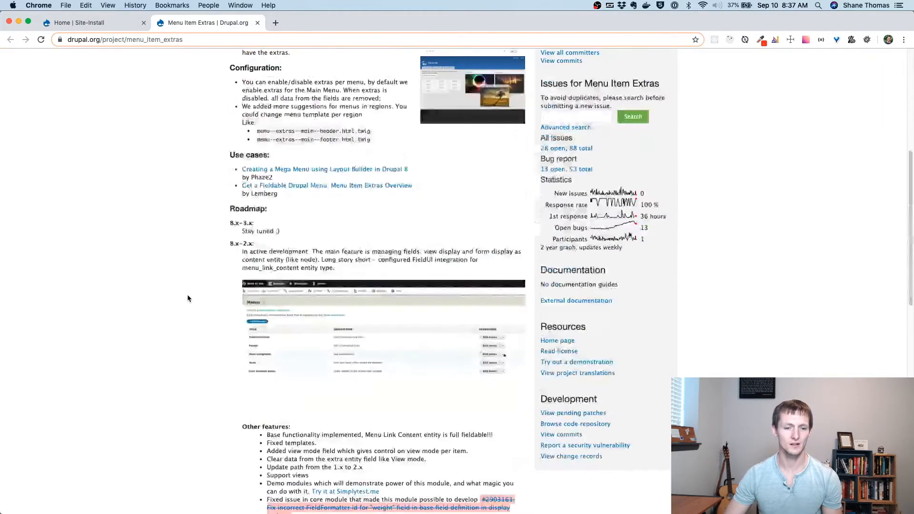
scroll(195, 309, down, 1)
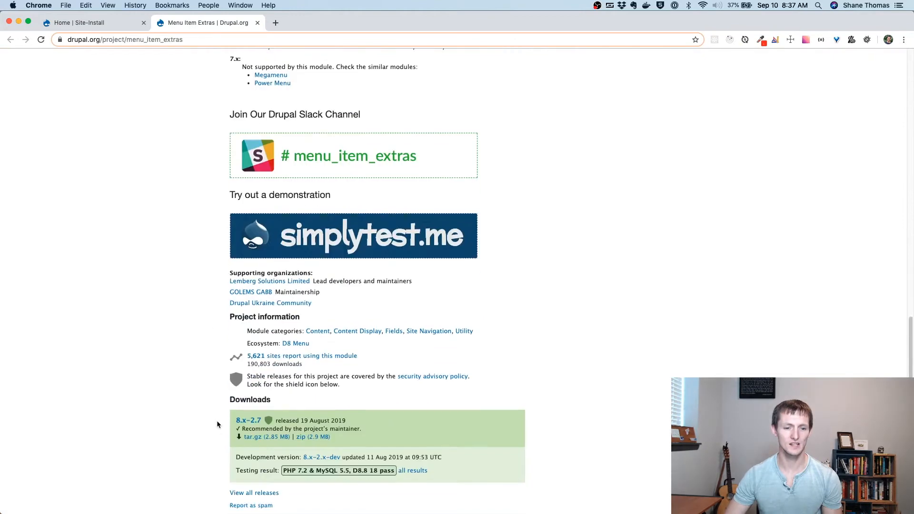
click(87, 22)
click(215, 76)
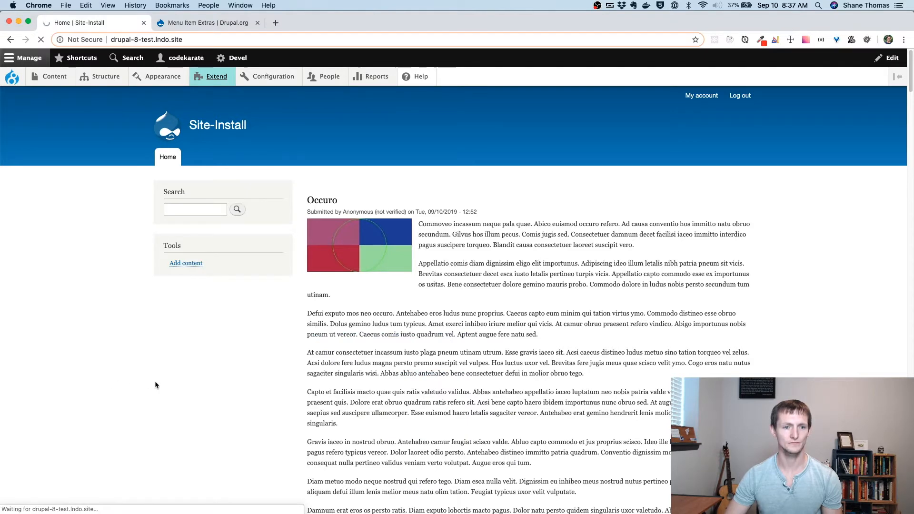
Filter the site's module list by "menu" and expand the details of the Menu Item Extras module.
scroll(305, 281, down, 2)
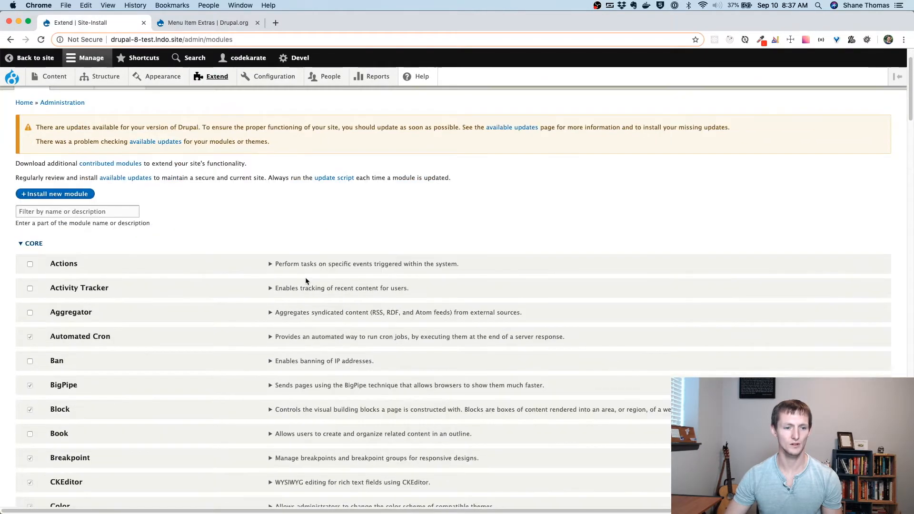
click(124, 211)
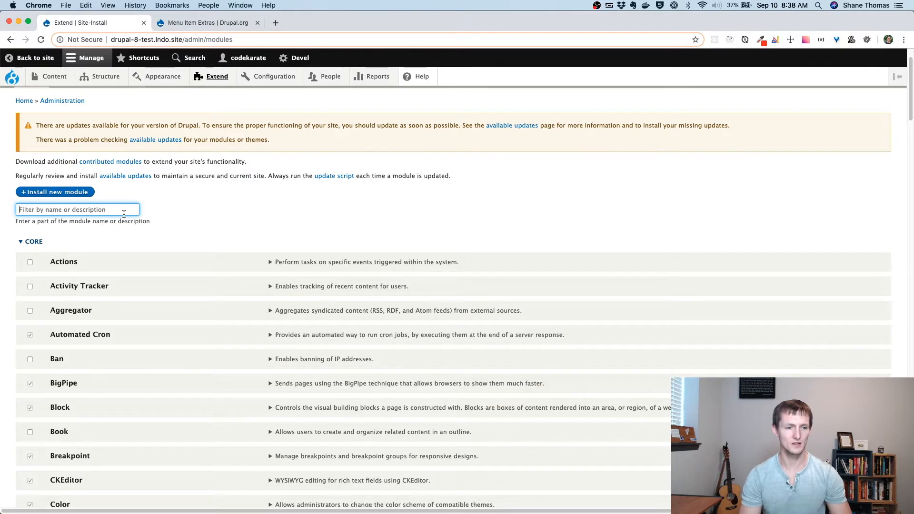
text(menu)
scroll(128, 224, down, 5)
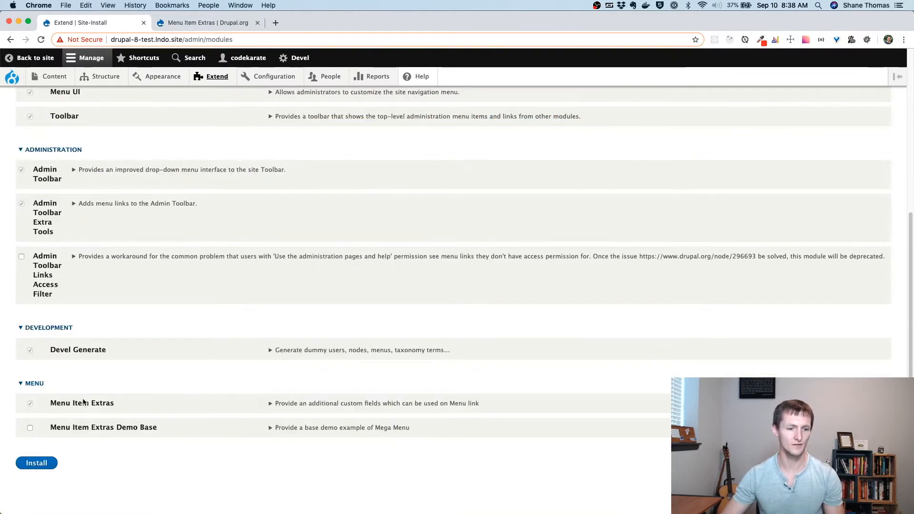
click(270, 403)
scroll(238, 442, down, 1)
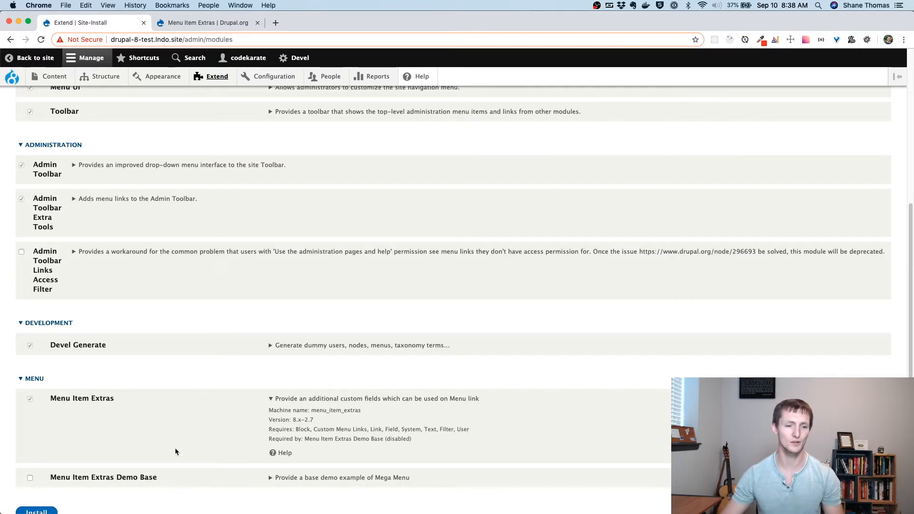
scroll(183, 440, up, 3)
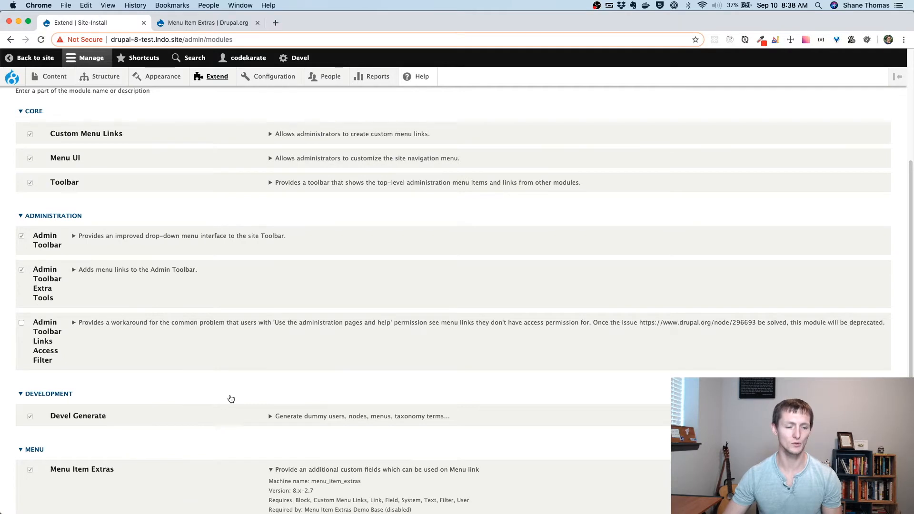
scroll(230, 399, down, 2)
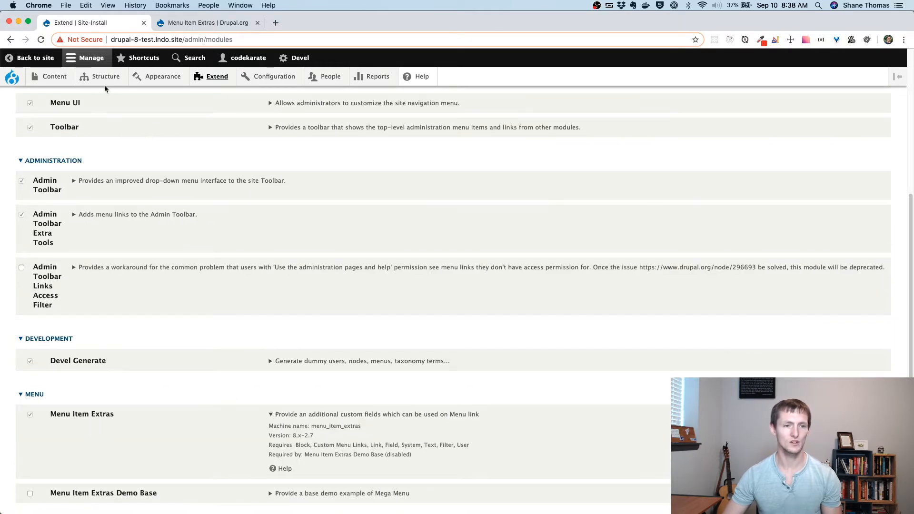
Open the field management page of the Main navigation menu.
mouse_move(105, 81)
mouse_move(124, 191)
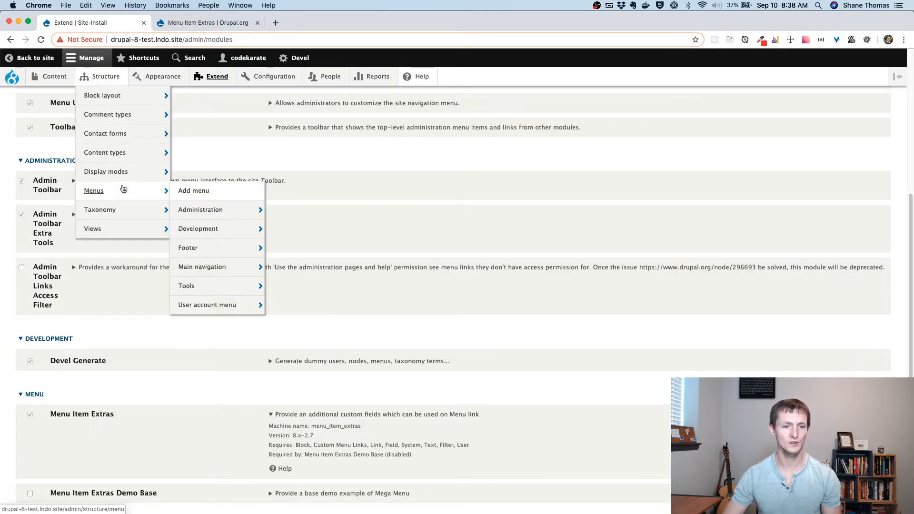
click(227, 266)
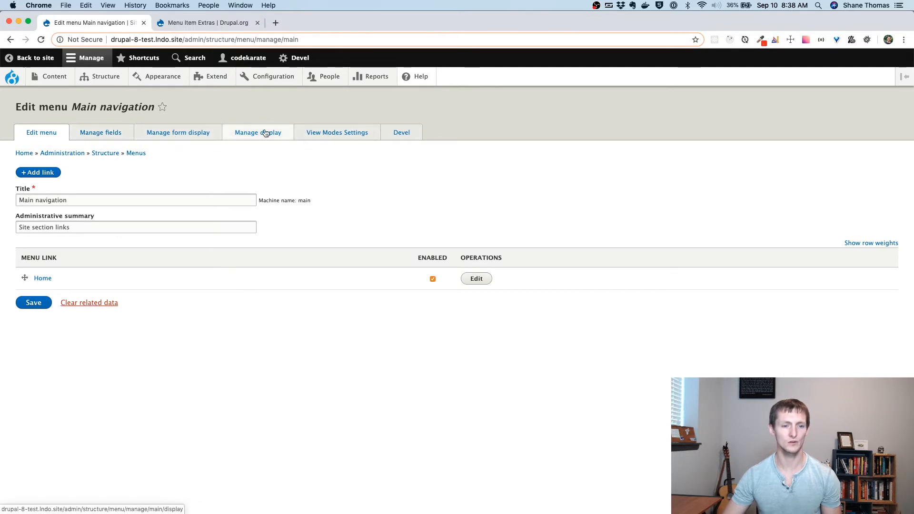
click(101, 133)
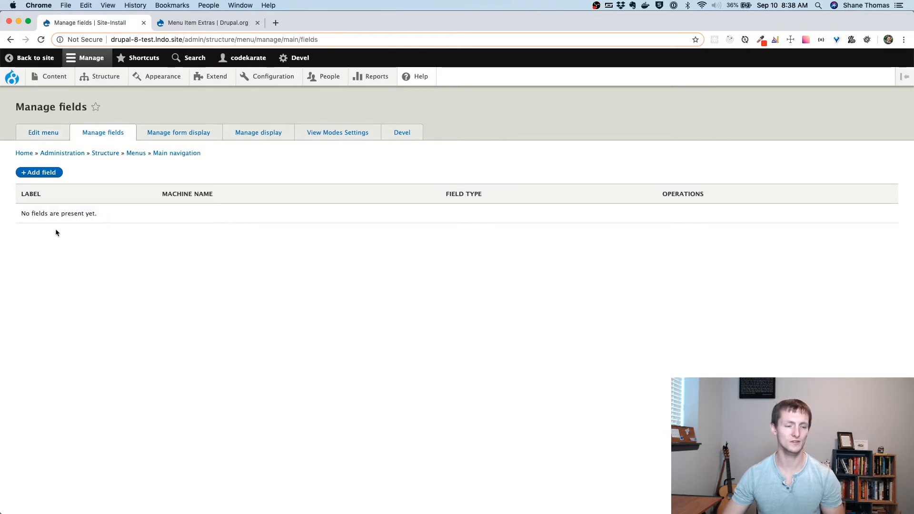
Add a new field of type Image with the label "Image" to the Main navigation menu.
click(50, 174)
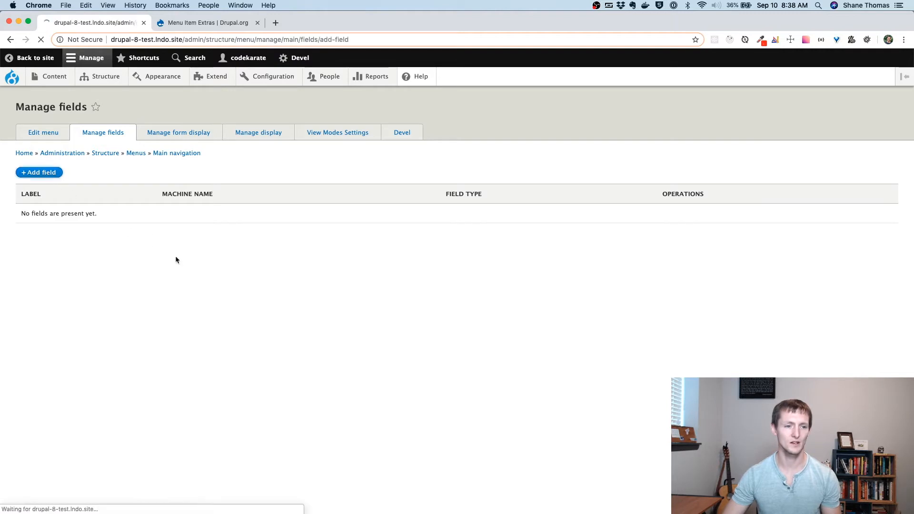
click(90, 158)
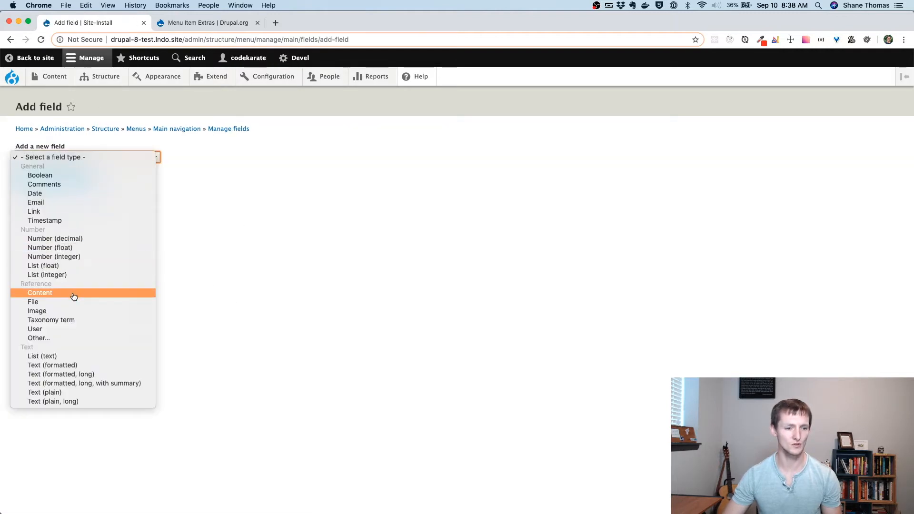
key(Return)
click(42, 188)
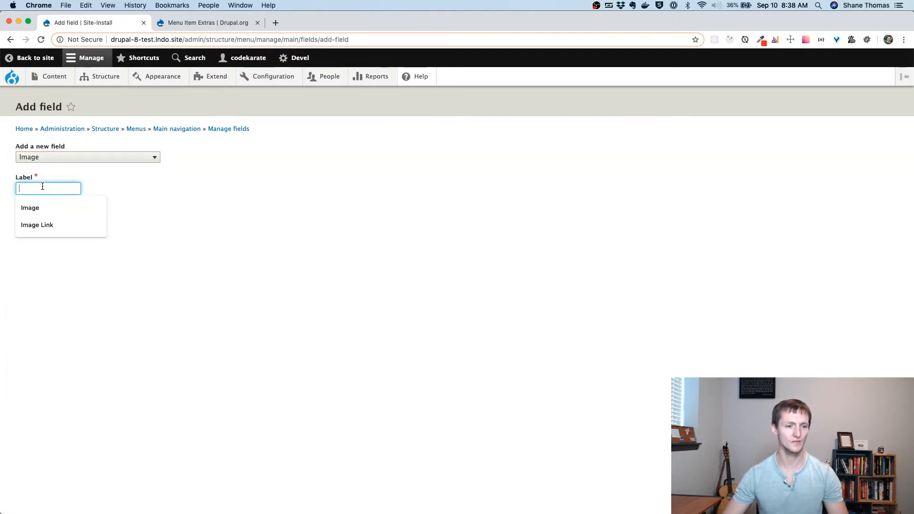
click(30, 208)
key(Return)
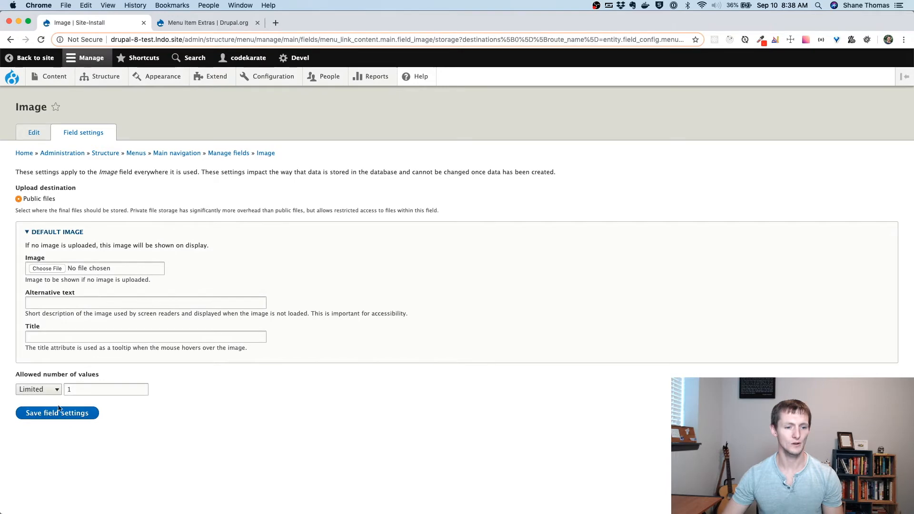
Save the Image field's storage settings and its settings for Main navigation with the default values.
click(61, 412)
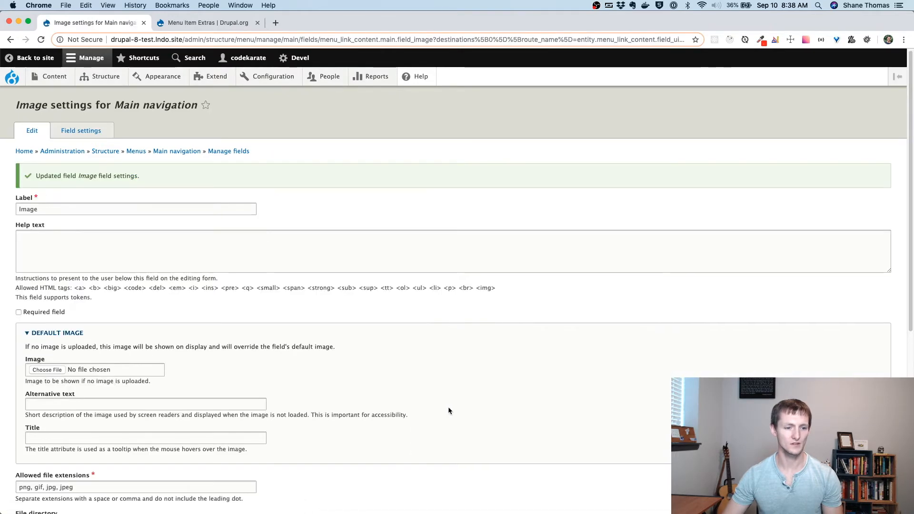
scroll(449, 411, down, 6)
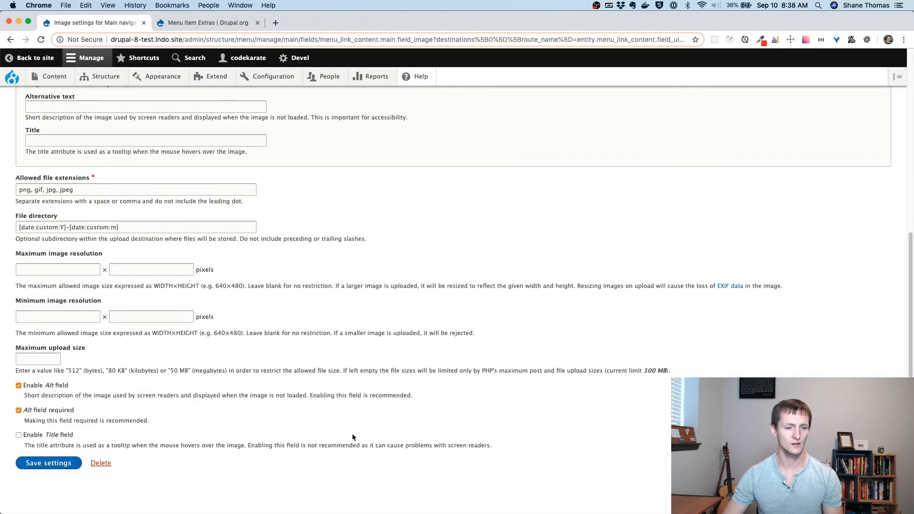
click(79, 464)
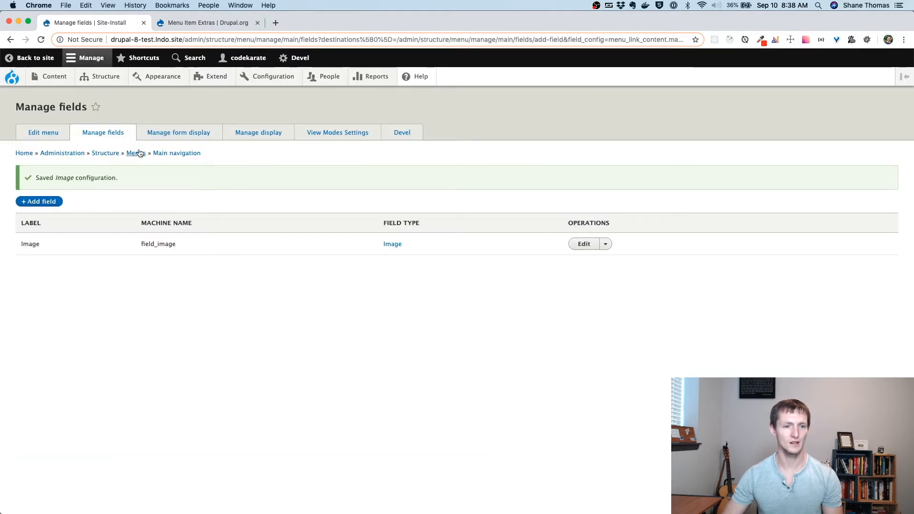
Review the menu's form display, and set the Image field's label to Hidden in the menu's display settings and save.
click(166, 136)
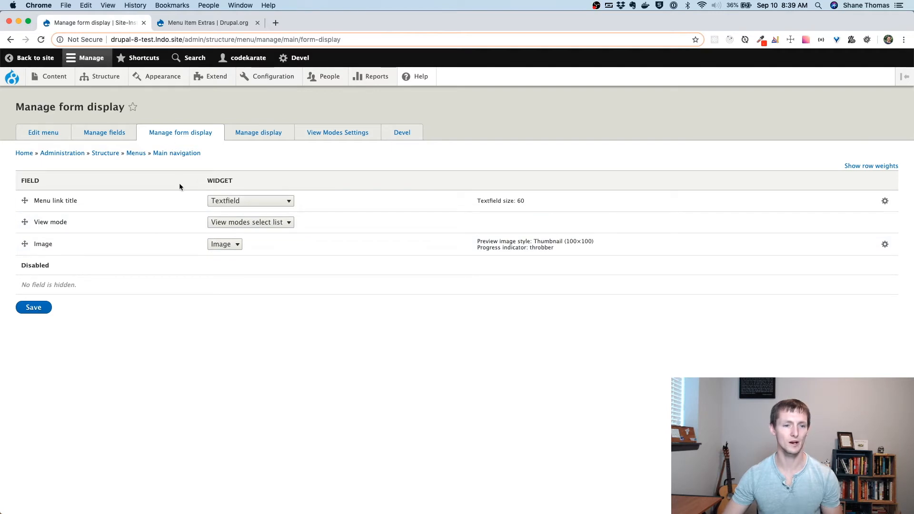
click(255, 134)
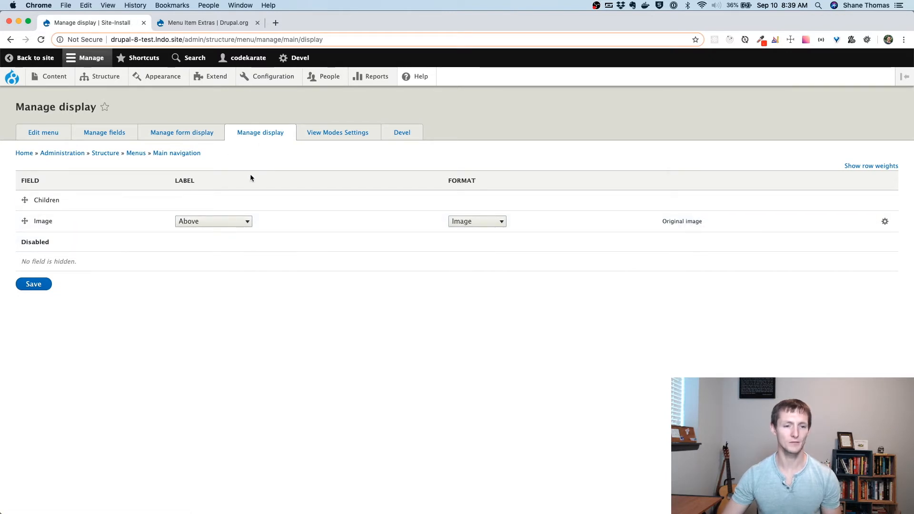
click(220, 221)
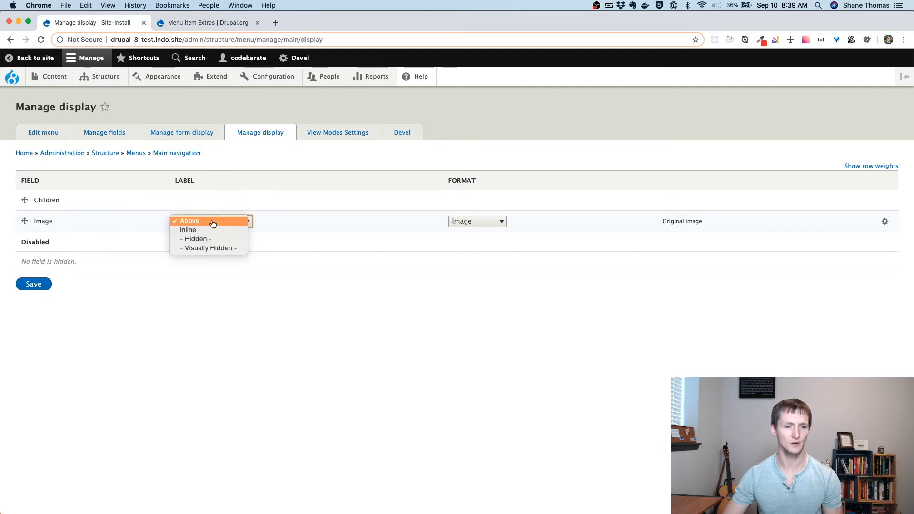
click(207, 239)
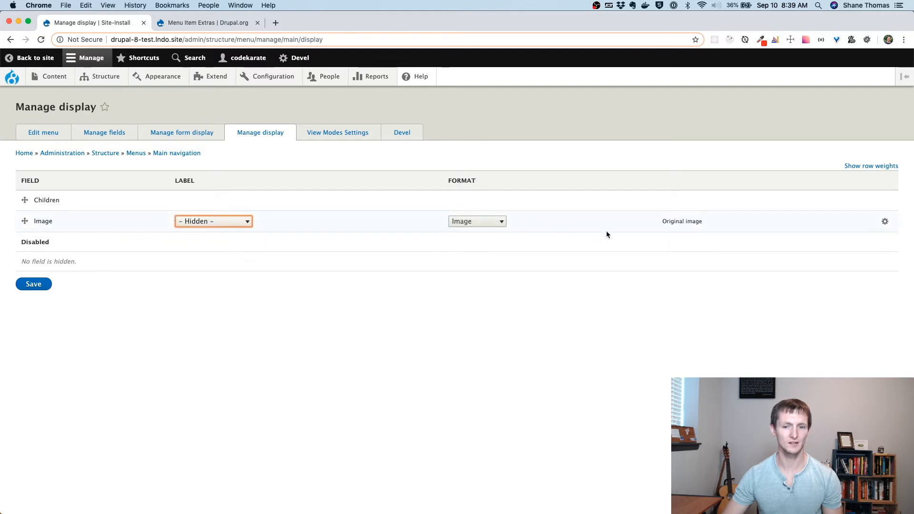
click(34, 284)
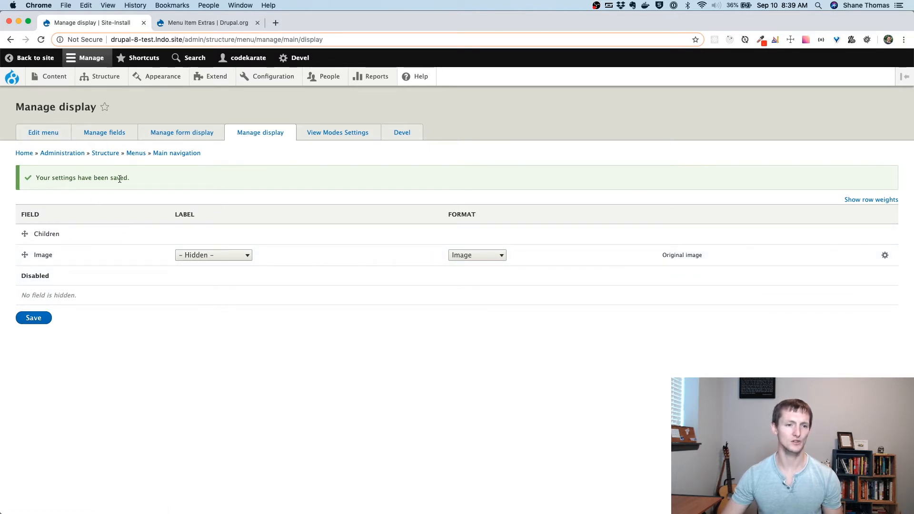
mouse_move(101, 83)
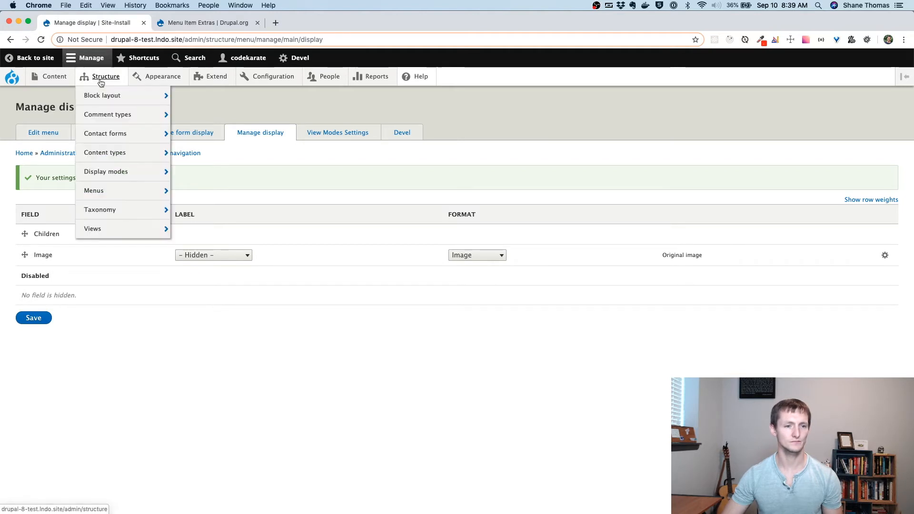
mouse_move(106, 190)
click(211, 269)
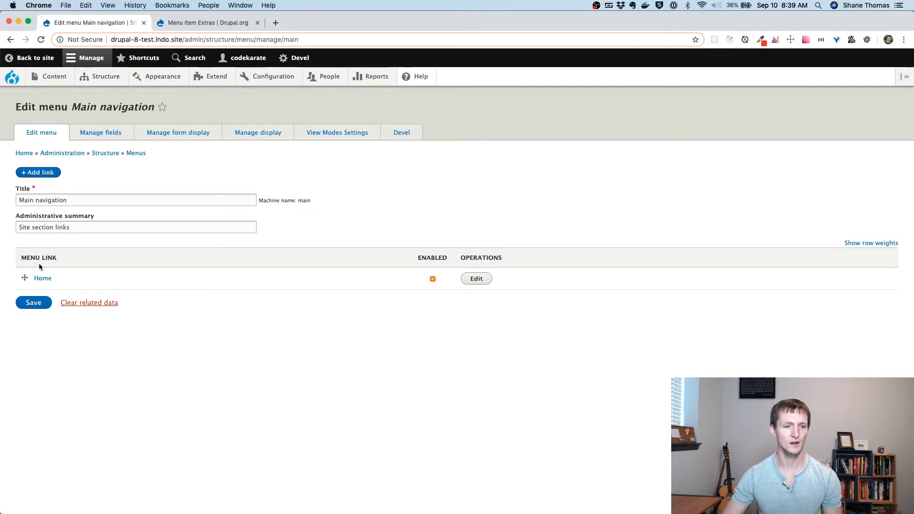
click(39, 173)
click(65, 158)
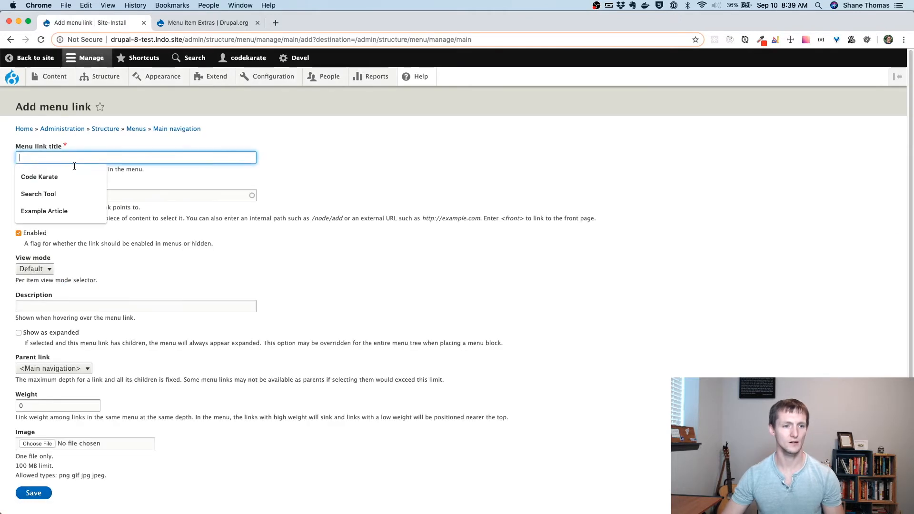
click(64, 177)
click(64, 196)
text(h)
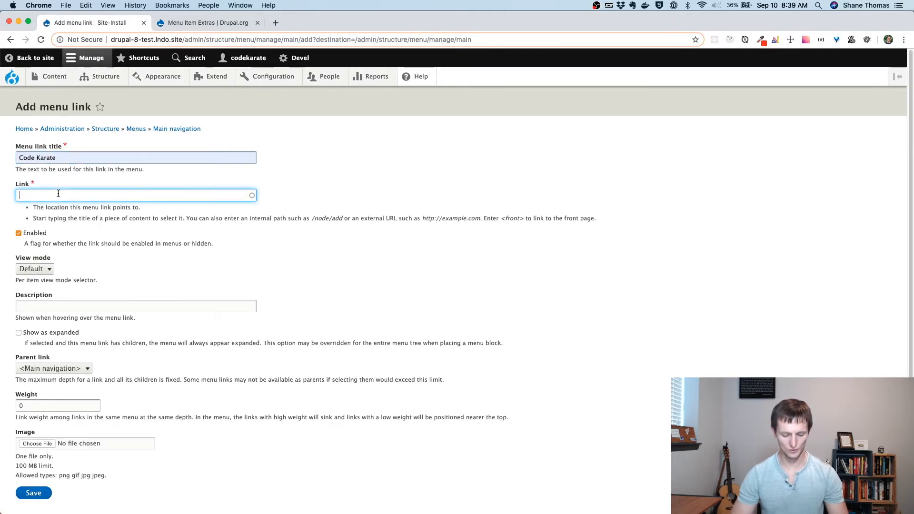
text(ttp:)
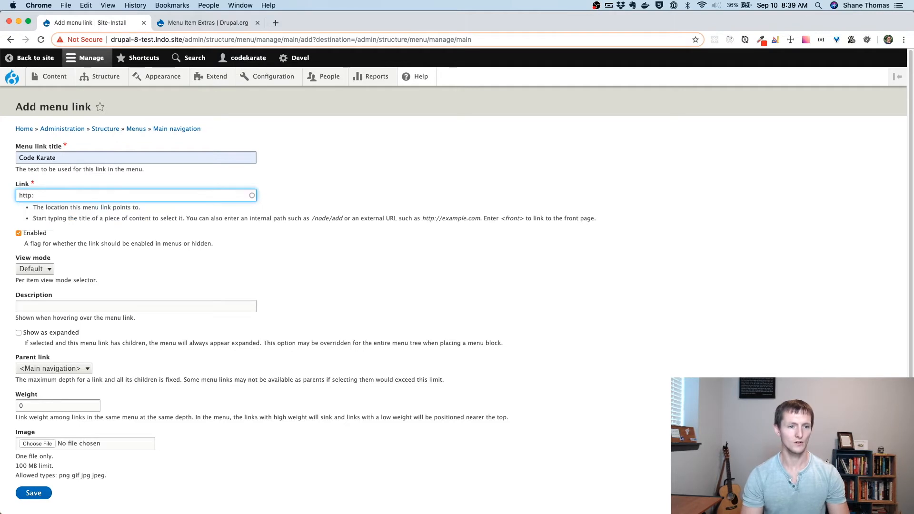
text(//codekarate.com)
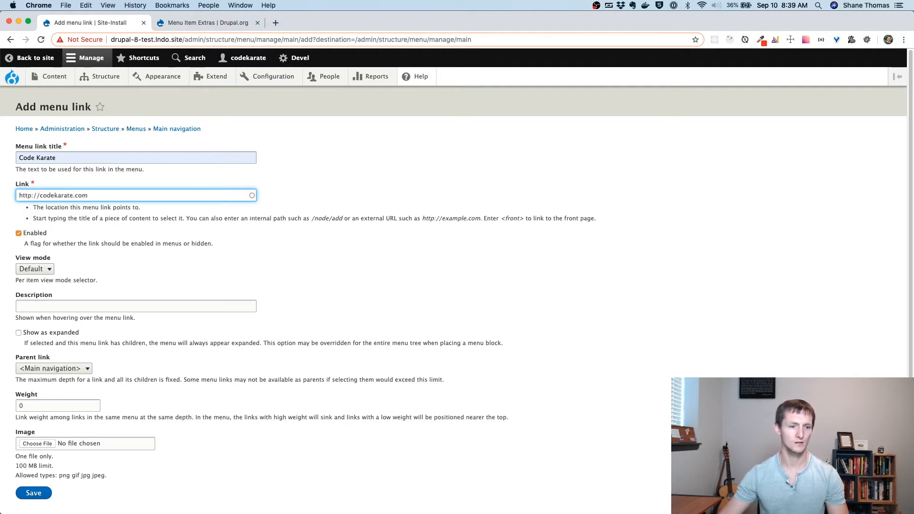
Check the view mode options for the new link, keep Default, and save the menu link without an image.
click(134, 258)
click(45, 271)
click(38, 270)
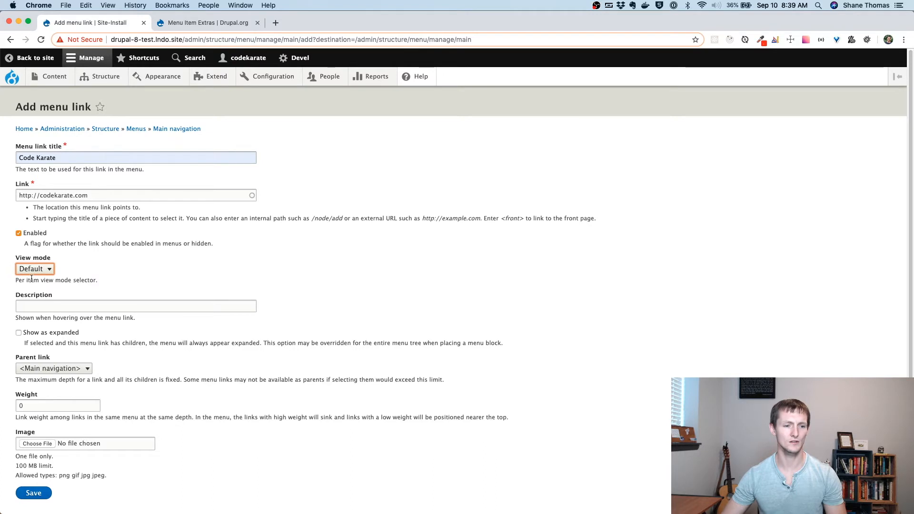
scroll(110, 333, down, 1)
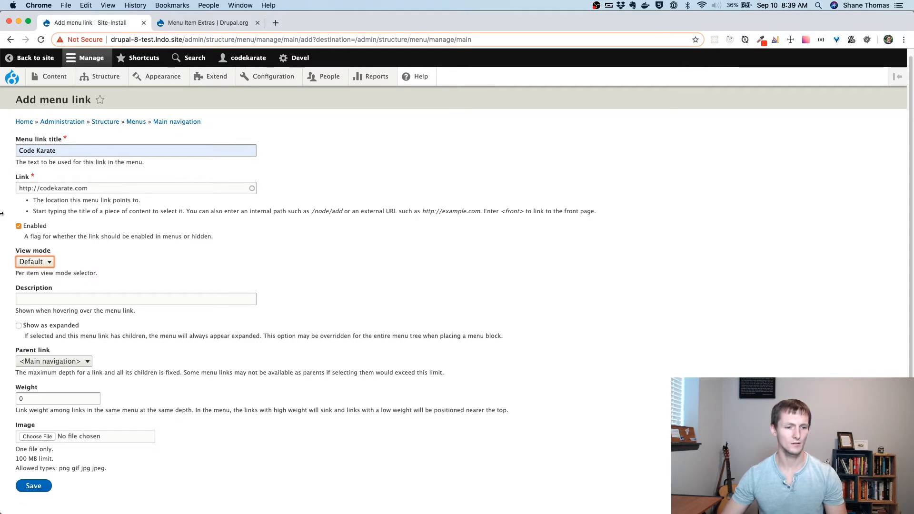
click(33, 486)
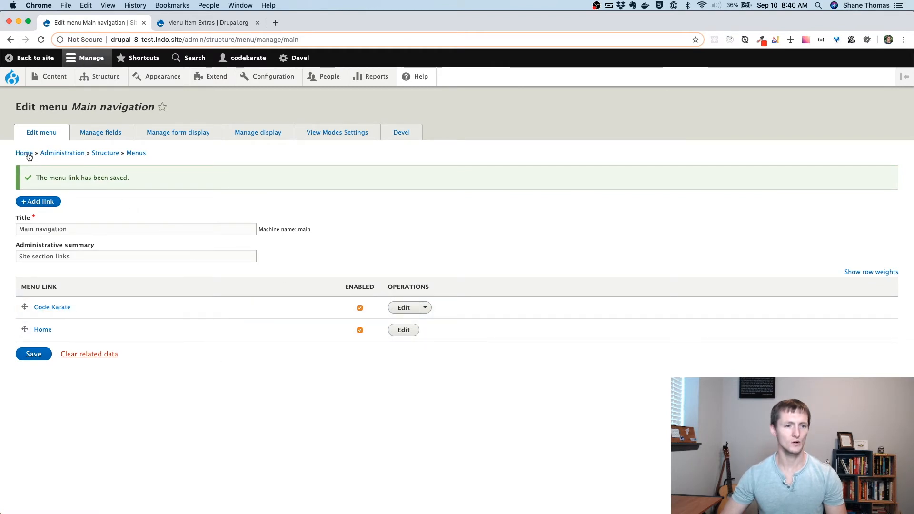
Move the Code Karate link below Home, save the menu order, and open the site's home page.
drag(24, 307, 24, 335)
click(37, 385)
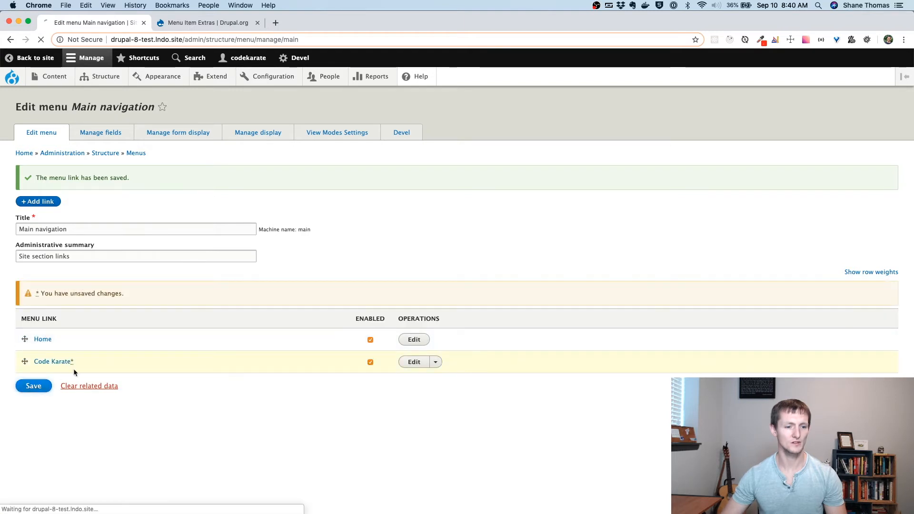
click(23, 154)
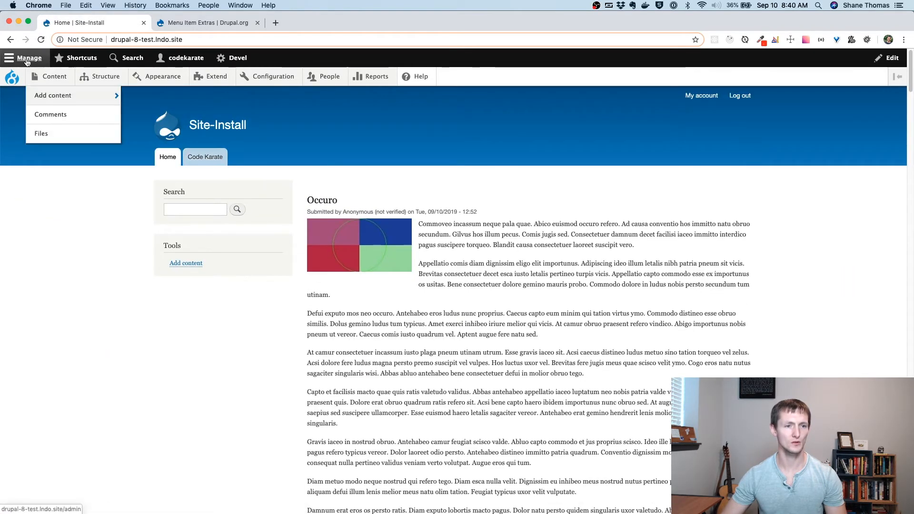
Edit the Code Karate link in the Main navigation menu and upload cklogo_0.png to its Image field.
click(11, 40)
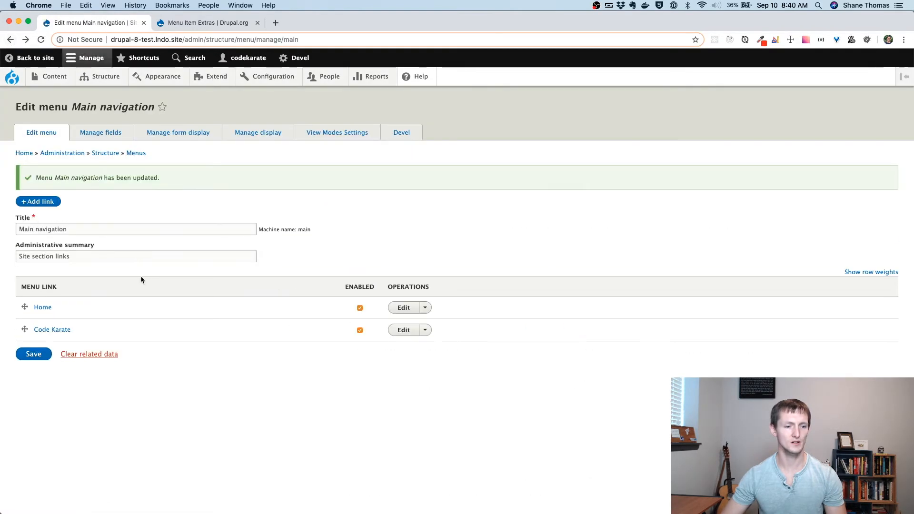
click(403, 330)
scroll(266, 398, down, 2)
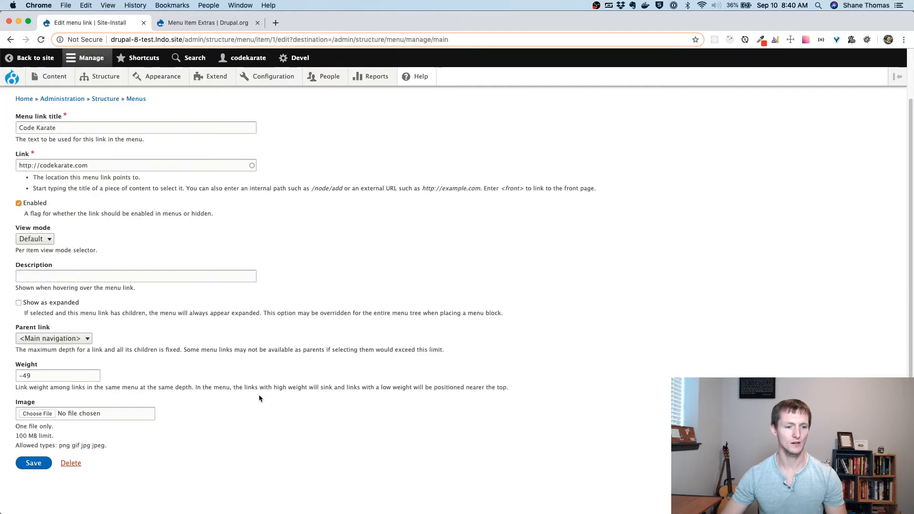
click(33, 414)
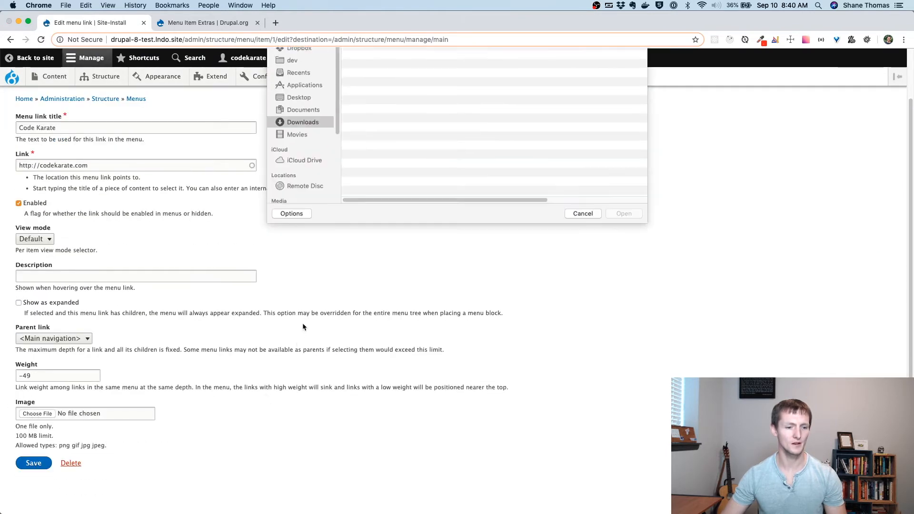
click(310, 148)
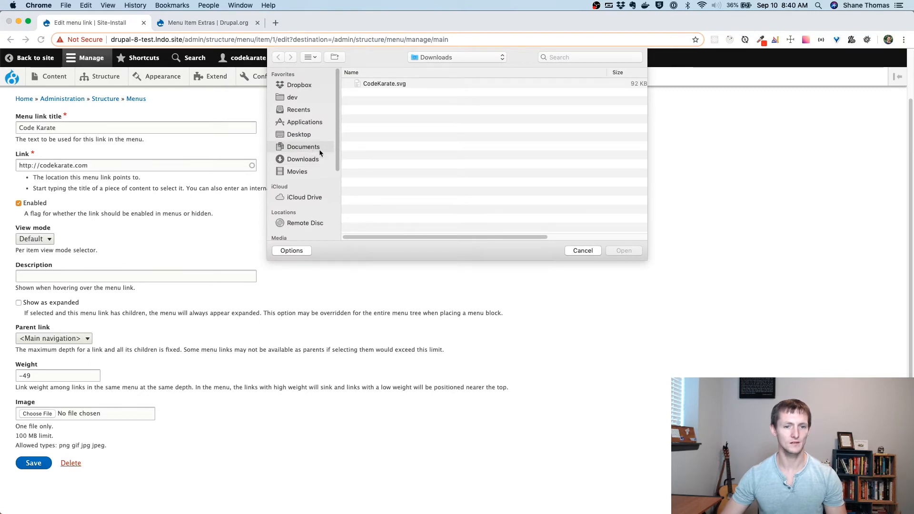
double_click(382, 157)
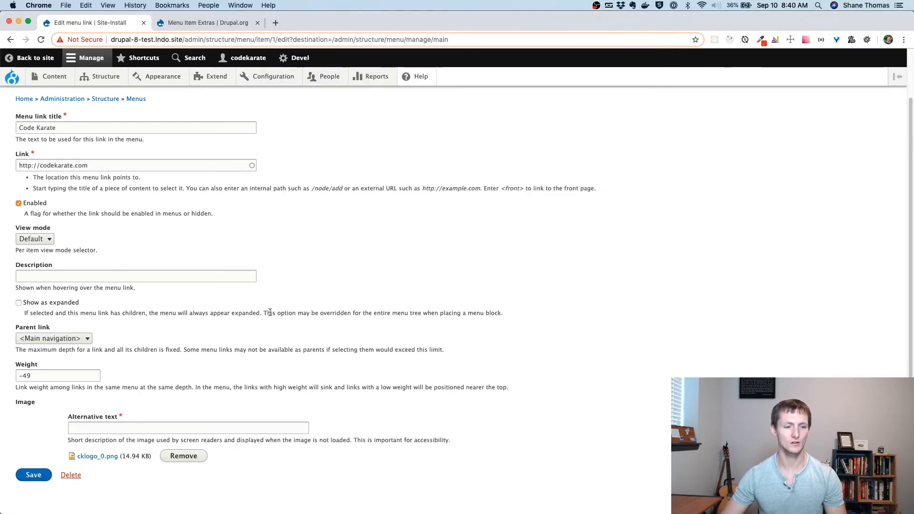
Set the image's alternative text to "Code Karate Logo", save the menu link, and view the site's home page.
click(151, 427)
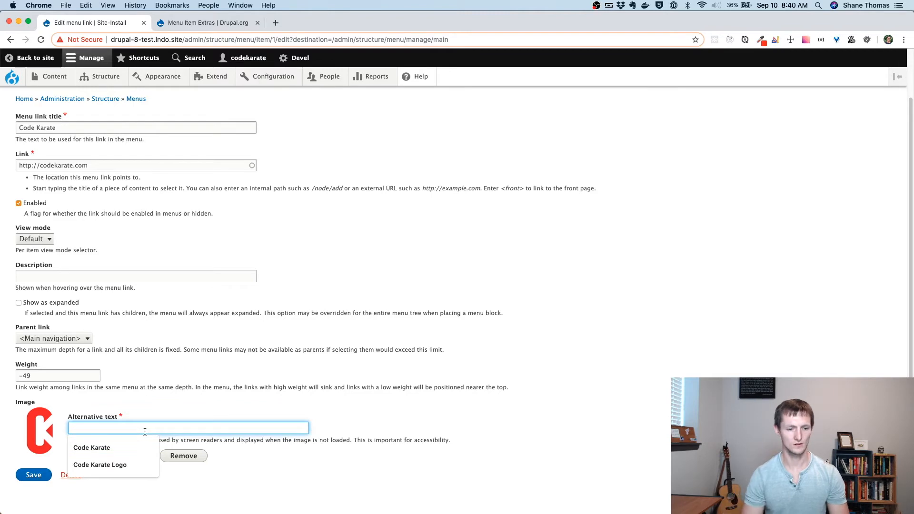
click(129, 465)
click(33, 475)
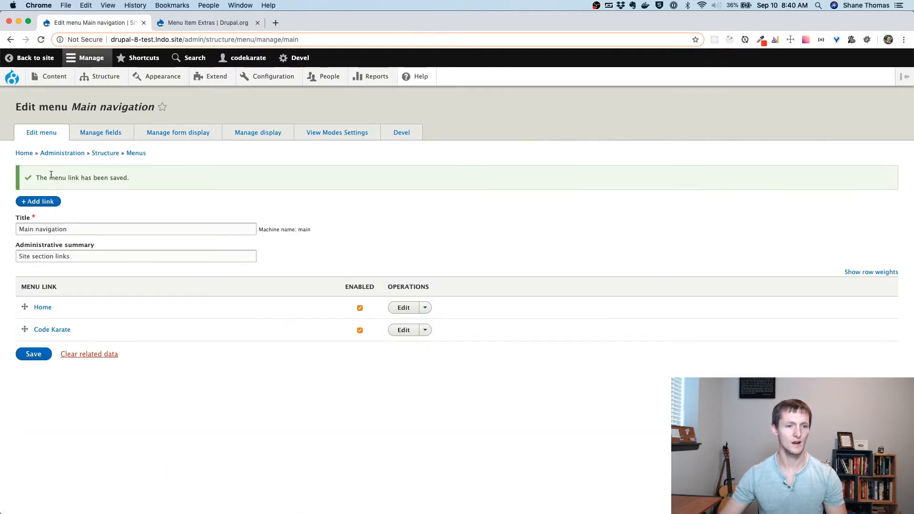
click(24, 152)
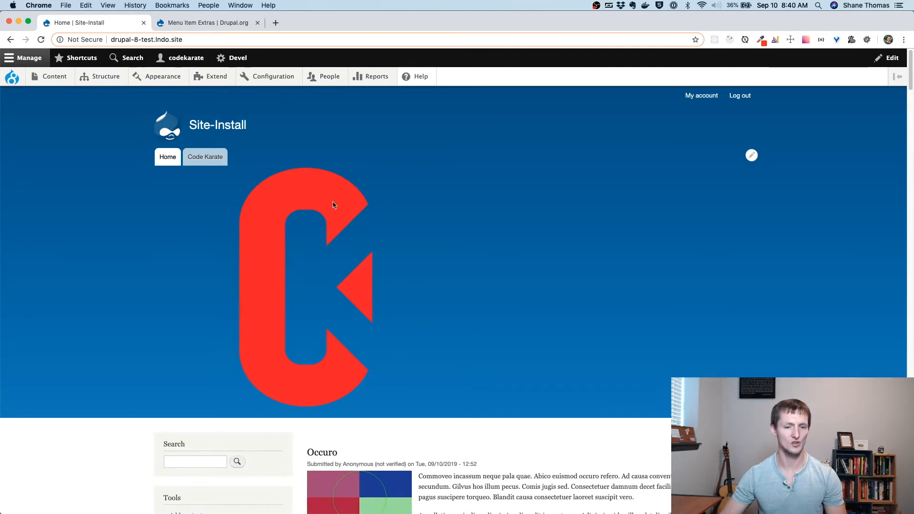
Set the Image field's image style to Thumbnail (100×100) in the Main navigation display settings, save, and view the home page.
mouse_move(102, 76)
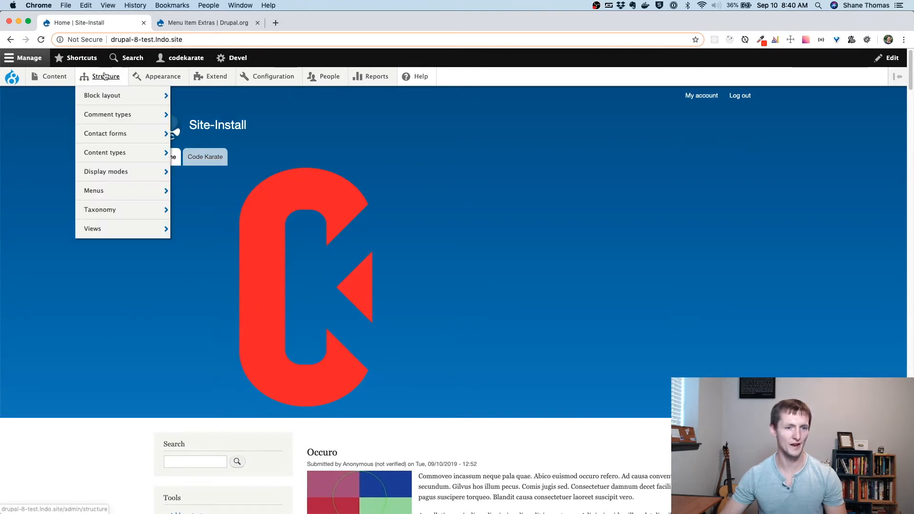
mouse_move(126, 175)
mouse_move(158, 190)
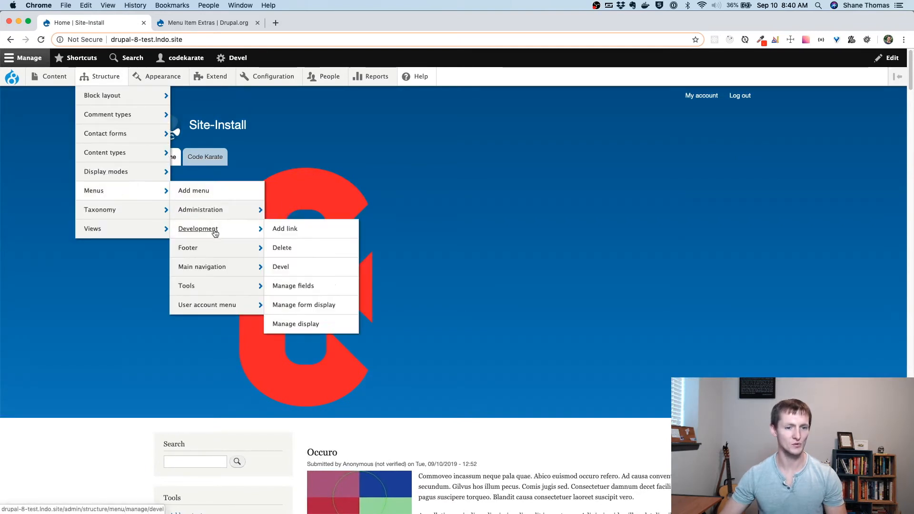
click(215, 267)
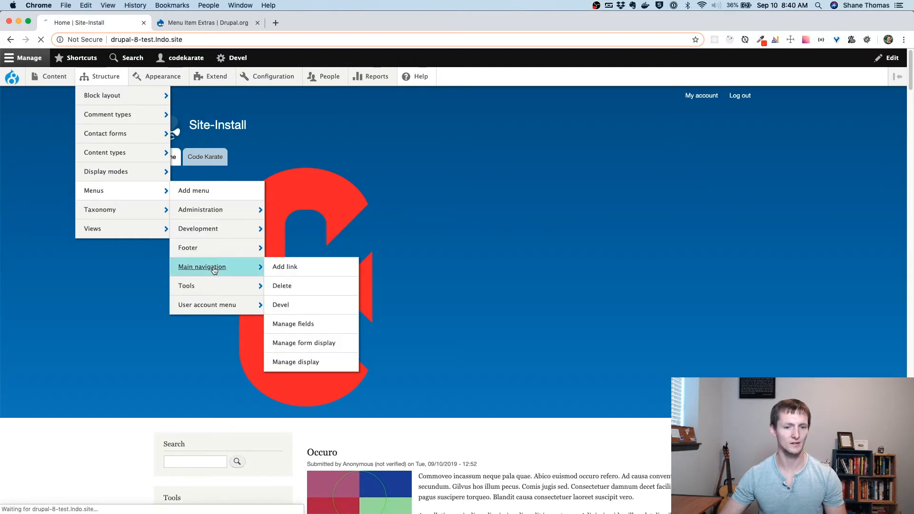
click(239, 134)
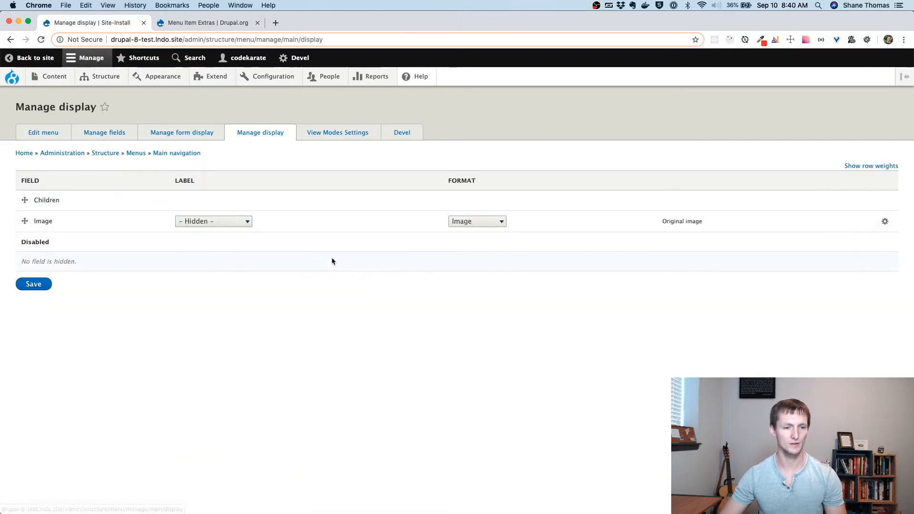
click(885, 222)
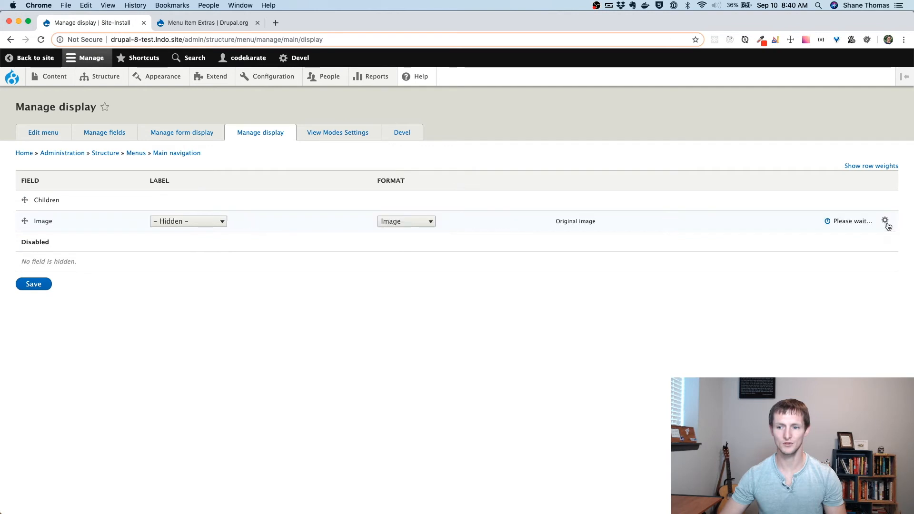
click(483, 253)
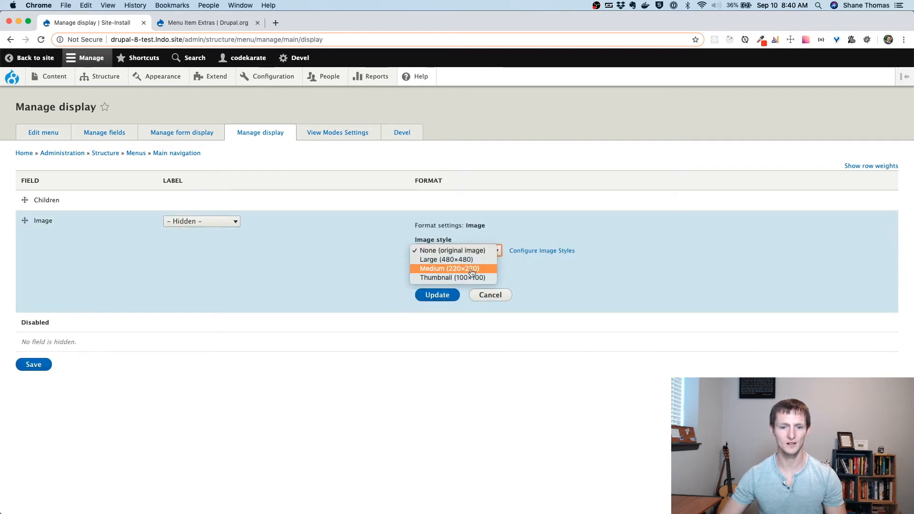
click(438, 279)
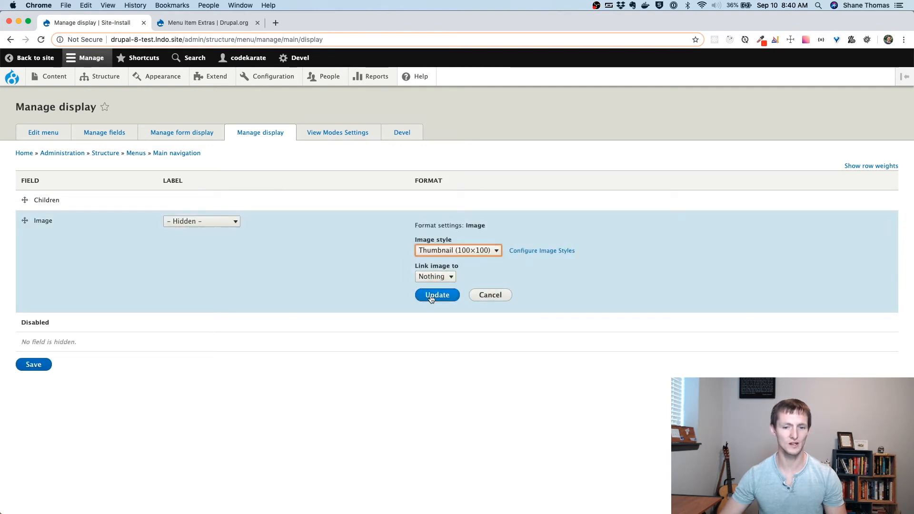
click(431, 296)
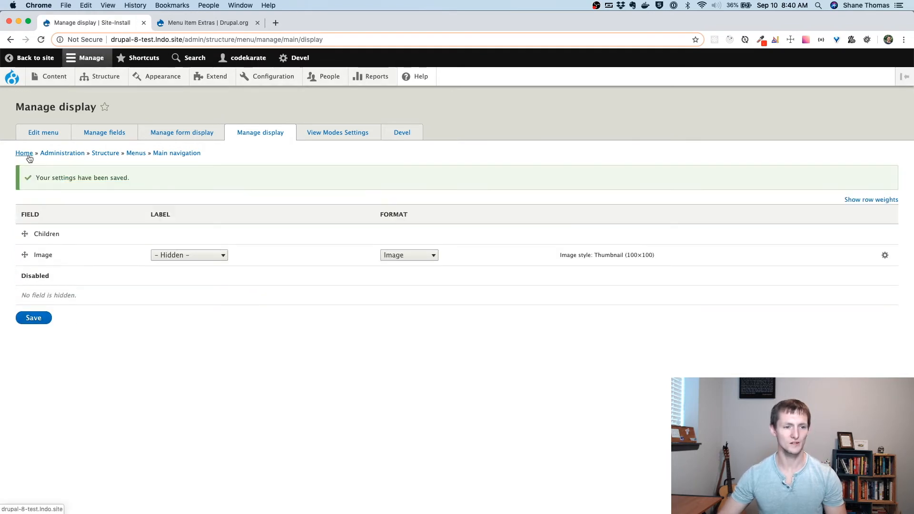
click(24, 152)
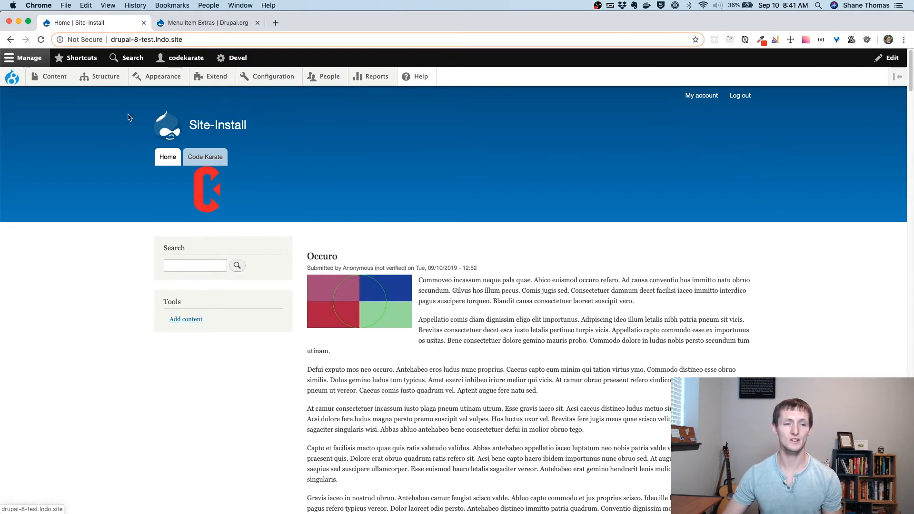
Go to the site's view modes and start a new view mode for the Custom menu link entity type.
mouse_move(106, 79)
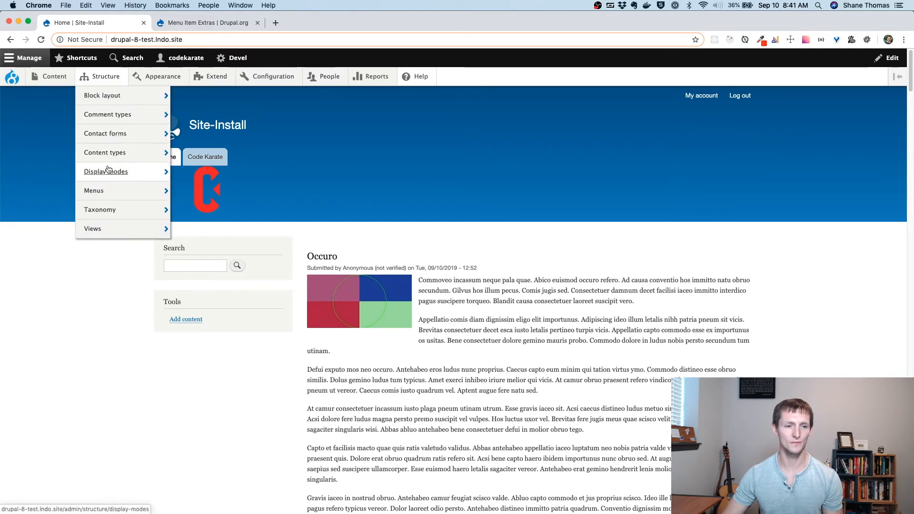
mouse_move(107, 174)
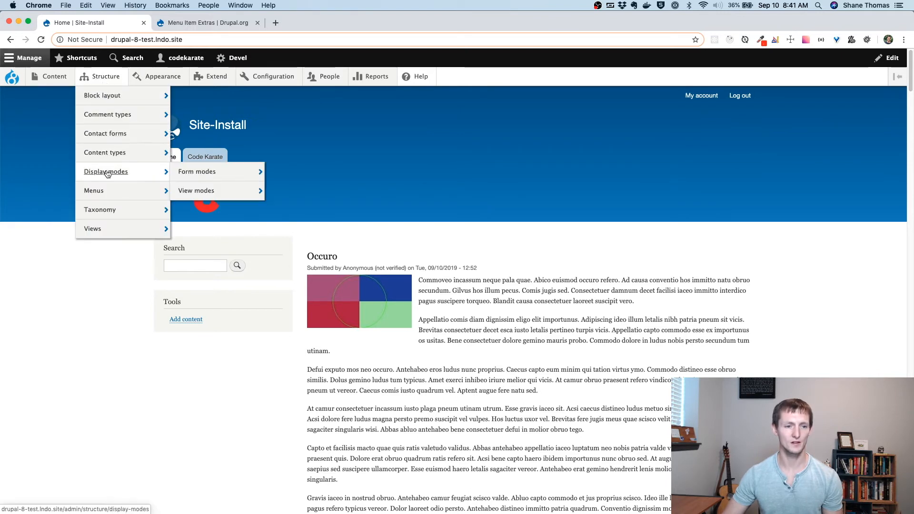
click(208, 190)
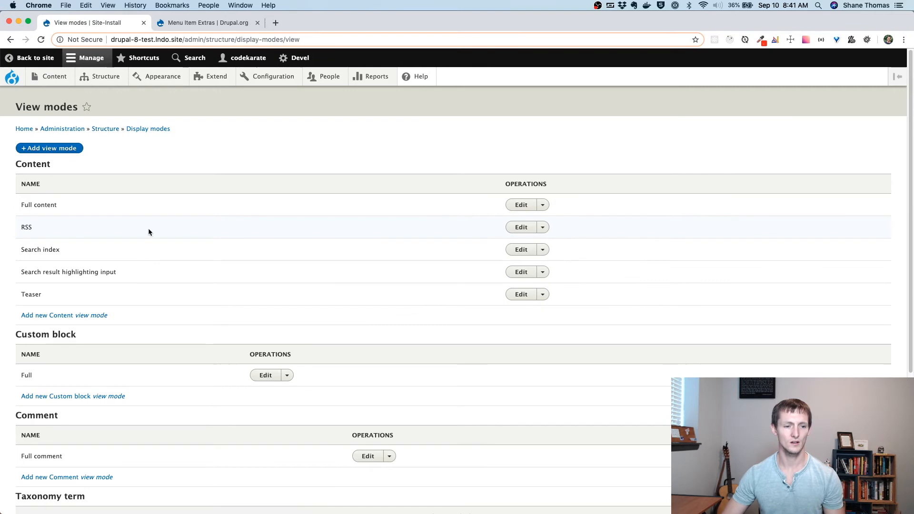
scroll(149, 231, down, 5)
scroll(55, 251, up, 5)
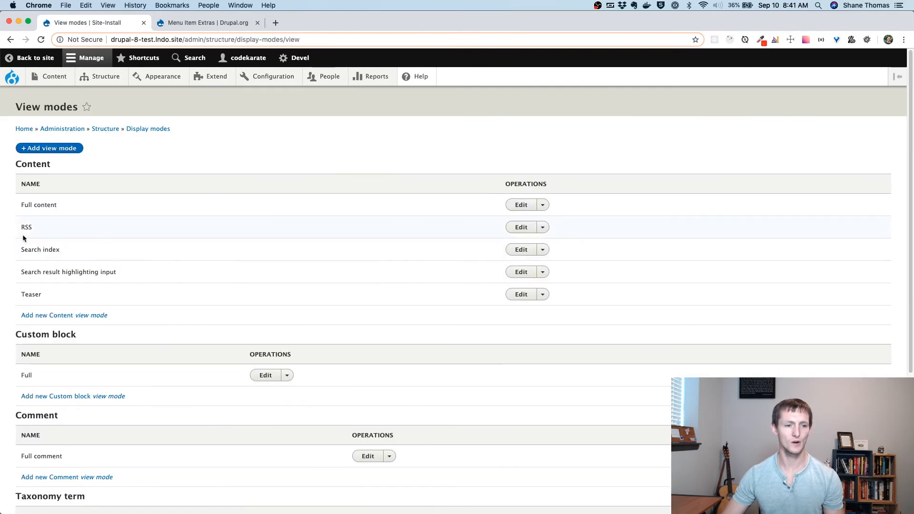
click(61, 149)
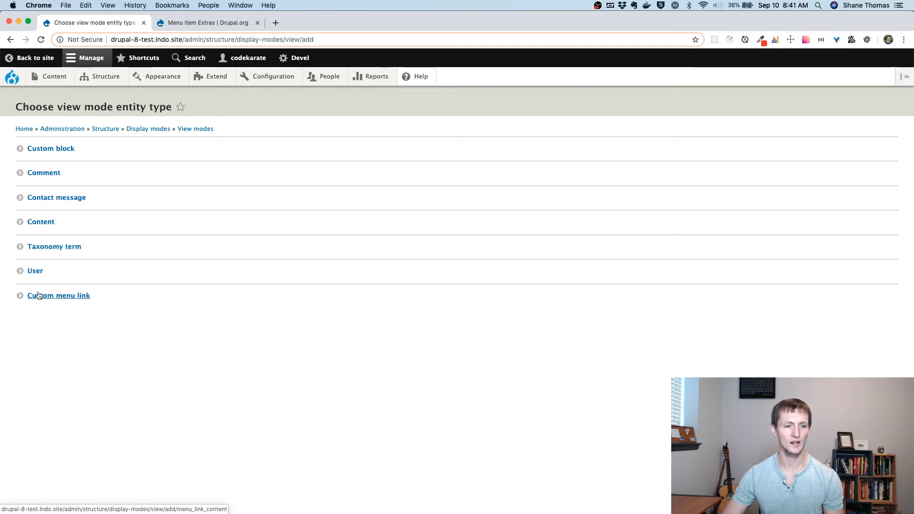
click(68, 296)
Name the new view mode "Image Link", keep image_link as its machine name, save it, and check it under Custom menu link.
click(58, 155)
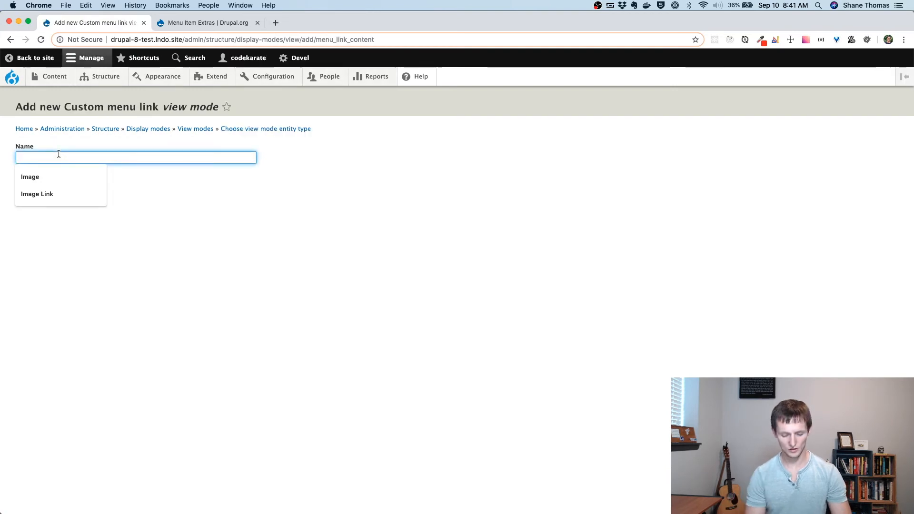
click(50, 192)
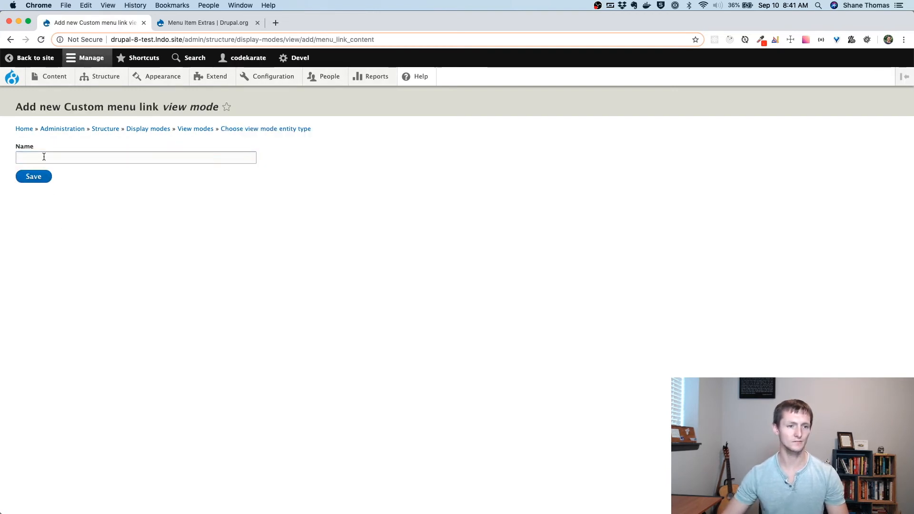
click(43, 157)
click(40, 193)
key(Tab)
key(Return)
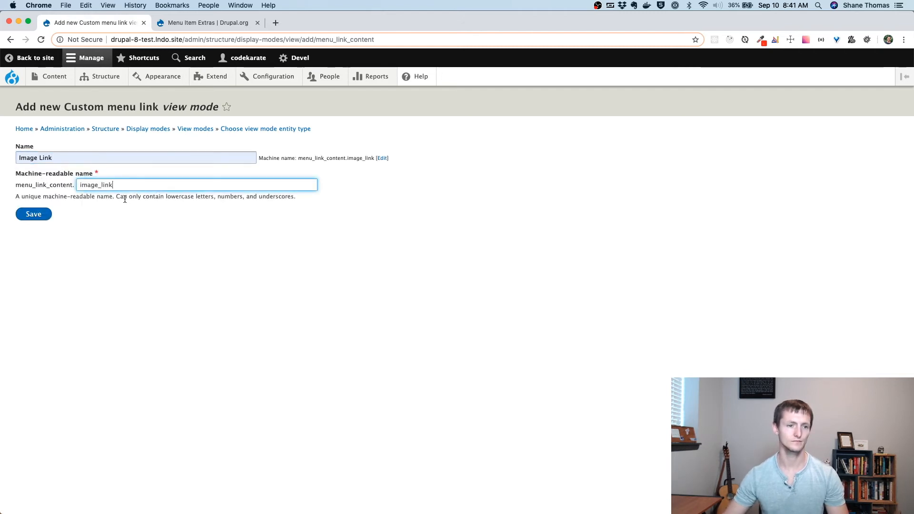
click(46, 217)
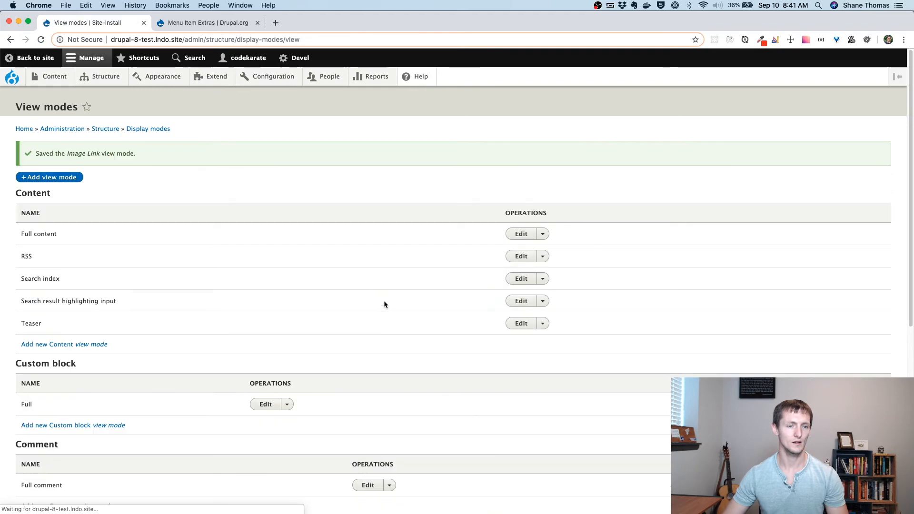
scroll(371, 301, down, 5)
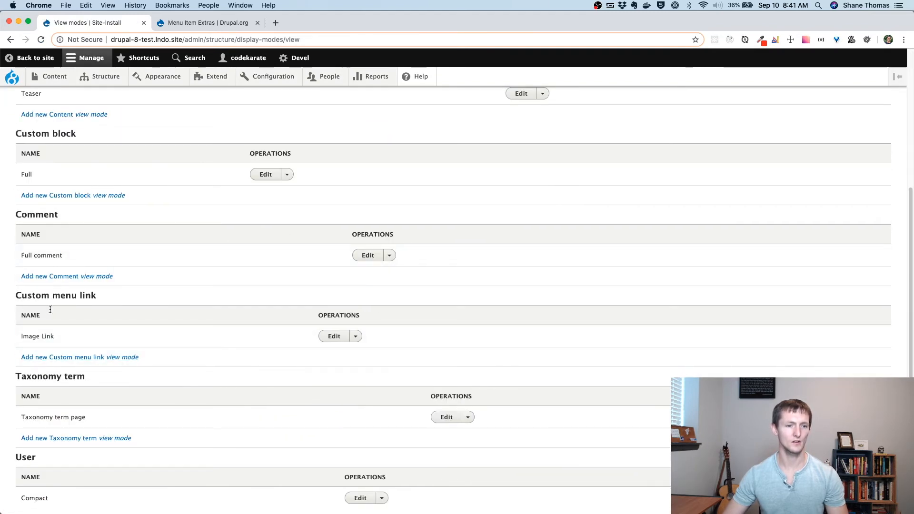
Reopen the Code Karate link in the Main navigation menu and check which view modes it offers.
scroll(82, 358, up, 3)
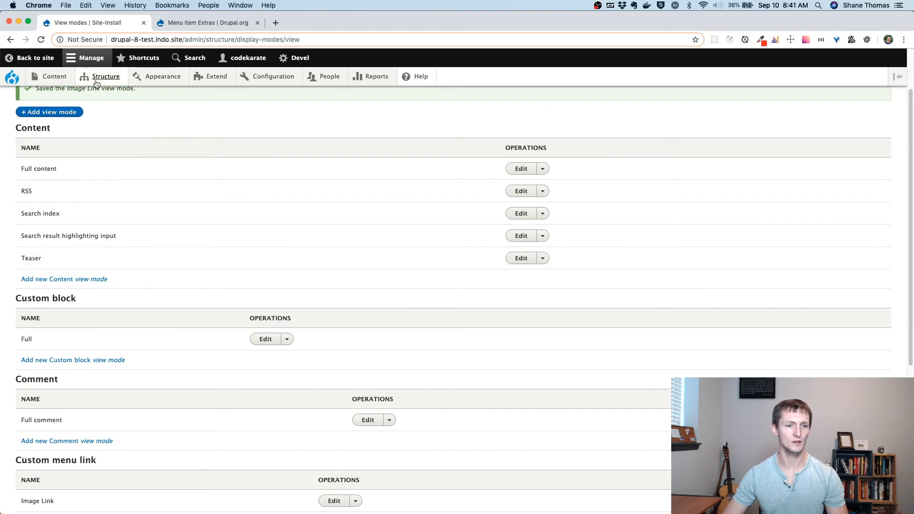
mouse_move(100, 77)
mouse_move(133, 179)
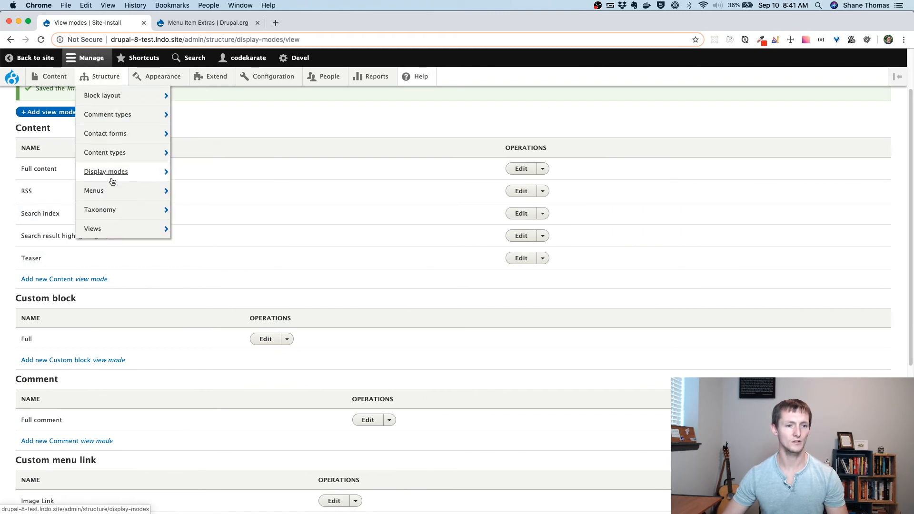
mouse_move(204, 190)
click(214, 260)
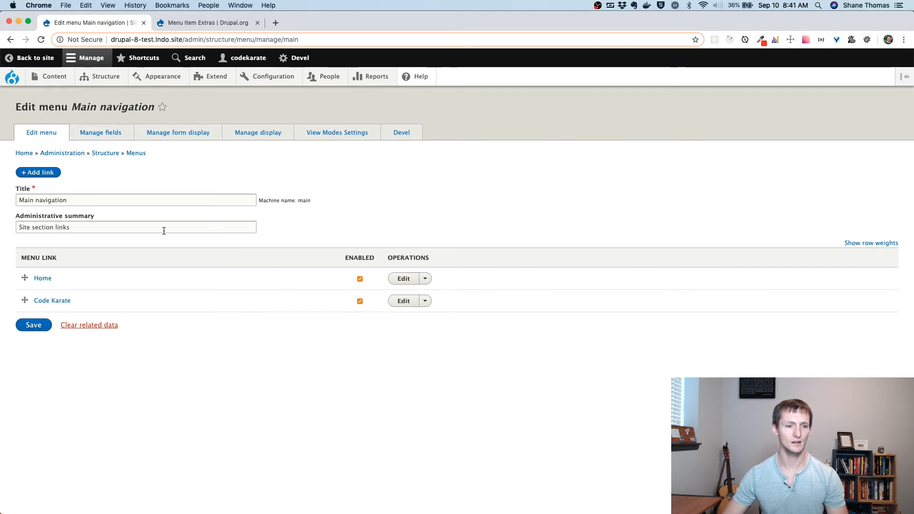
click(402, 301)
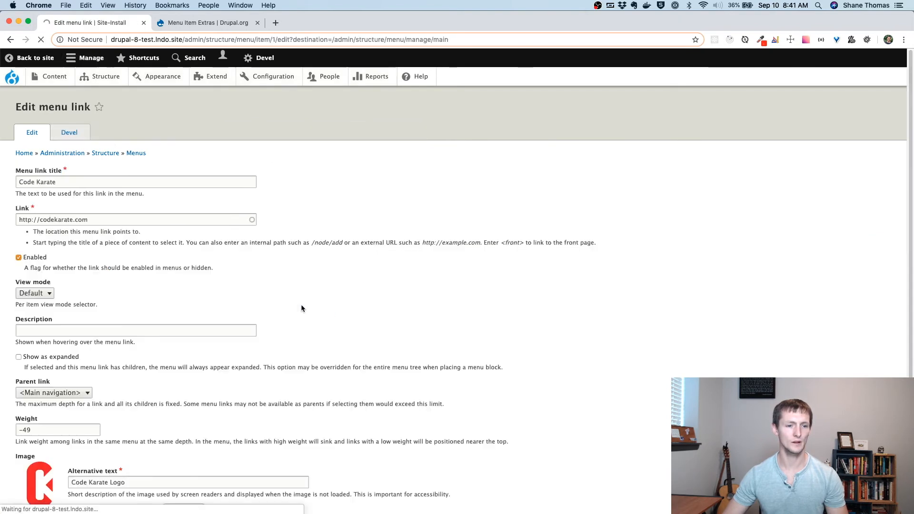
click(18, 293)
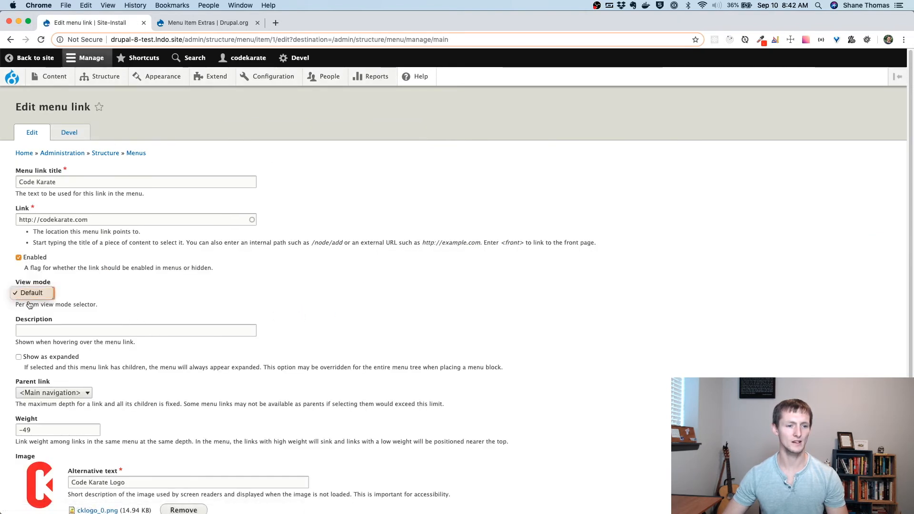
click(73, 291)
Open the form for a new Main navigation link and check its view mode options.
click(11, 39)
click(52, 172)
click(29, 268)
click(80, 269)
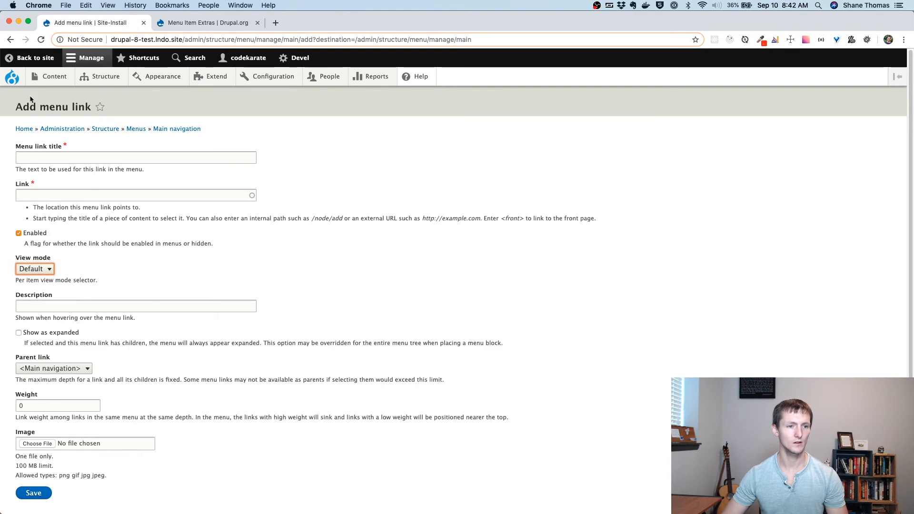
Enable custom display settings for the Image Link view mode in the Main navigation menu's display management and save.
click(11, 40)
click(249, 135)
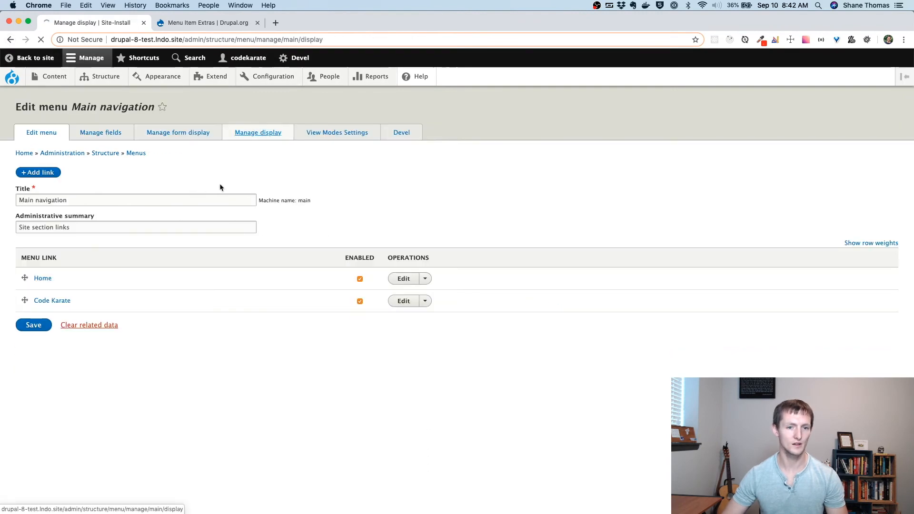
click(95, 288)
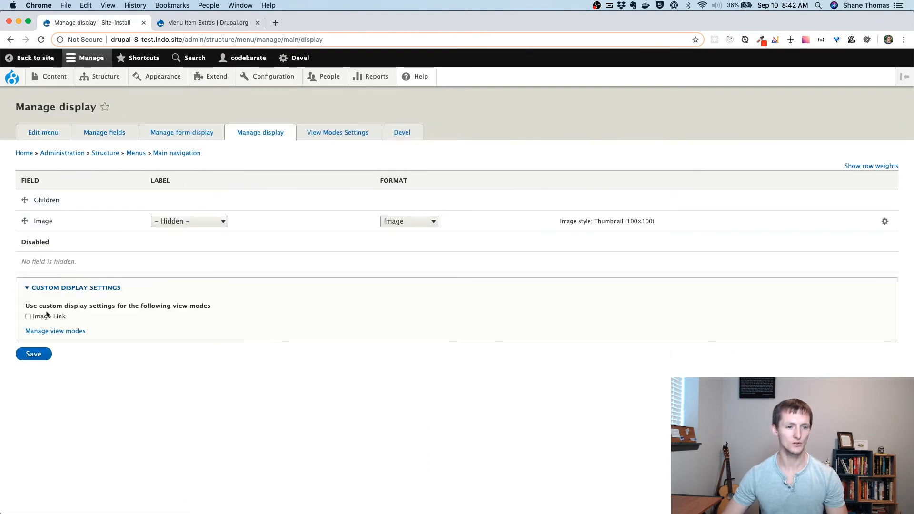
click(28, 316)
click(33, 354)
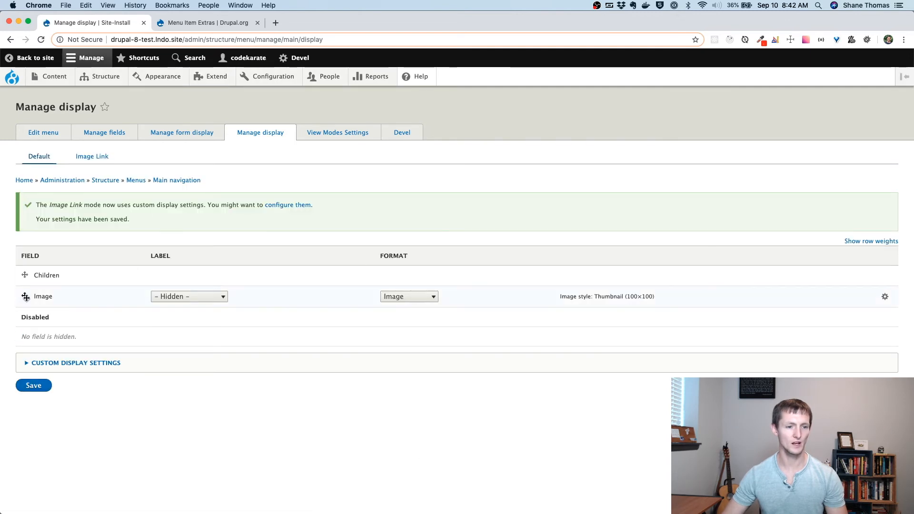
Disable the Image field in the Default display and move Image above Children in the Image Link display, saving each display.
drag(26, 298, 26, 316)
click(34, 365)
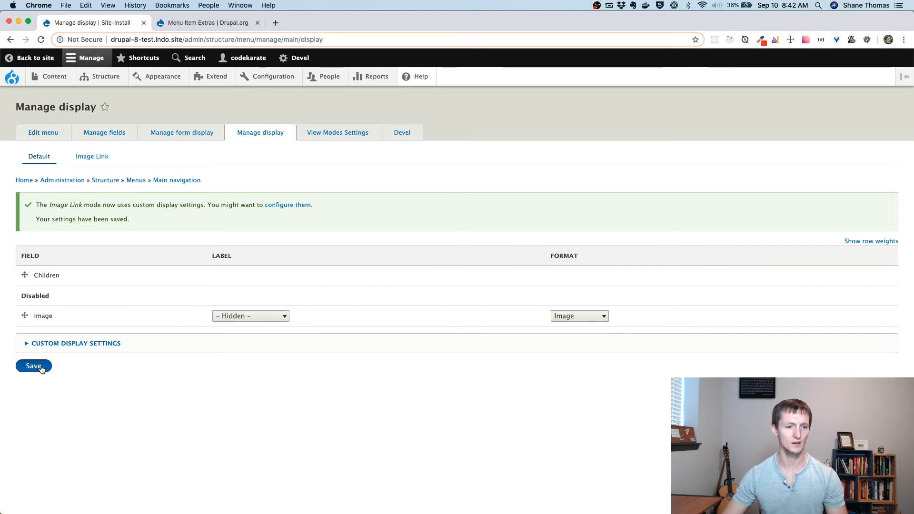
click(101, 158)
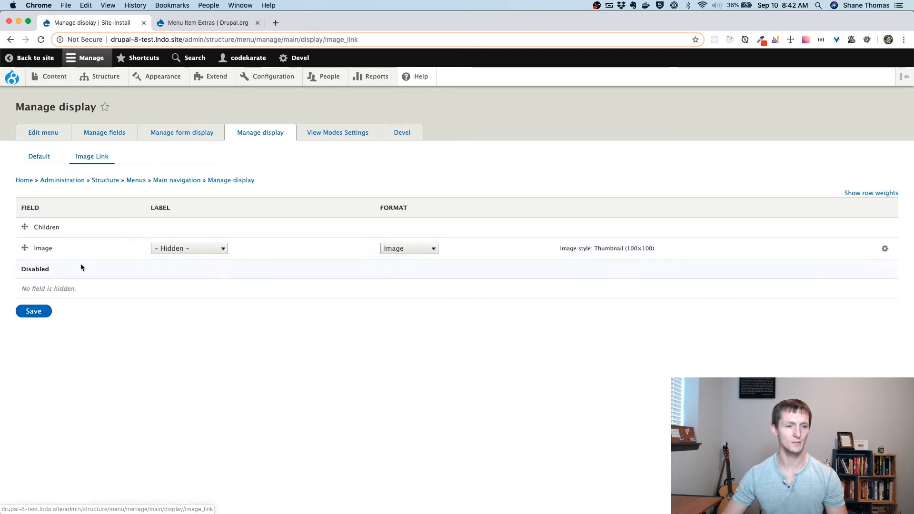
drag(25, 248, 26, 231)
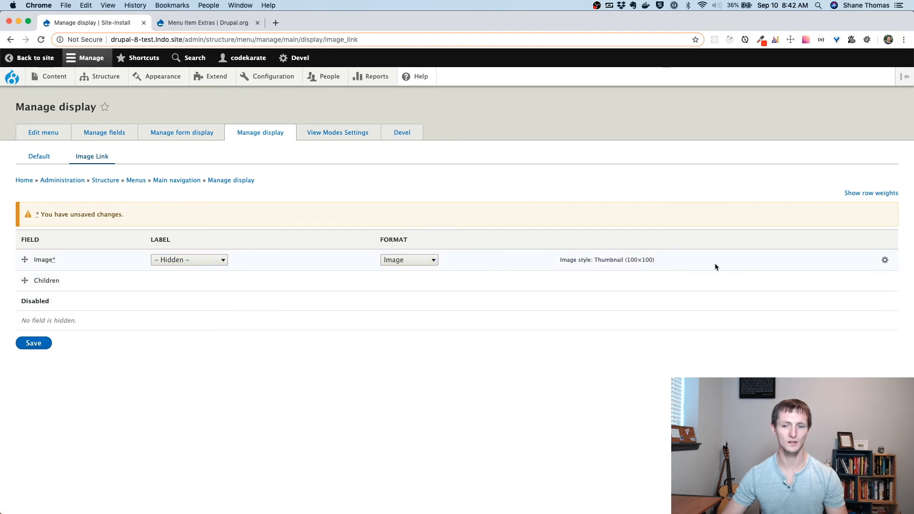
click(34, 343)
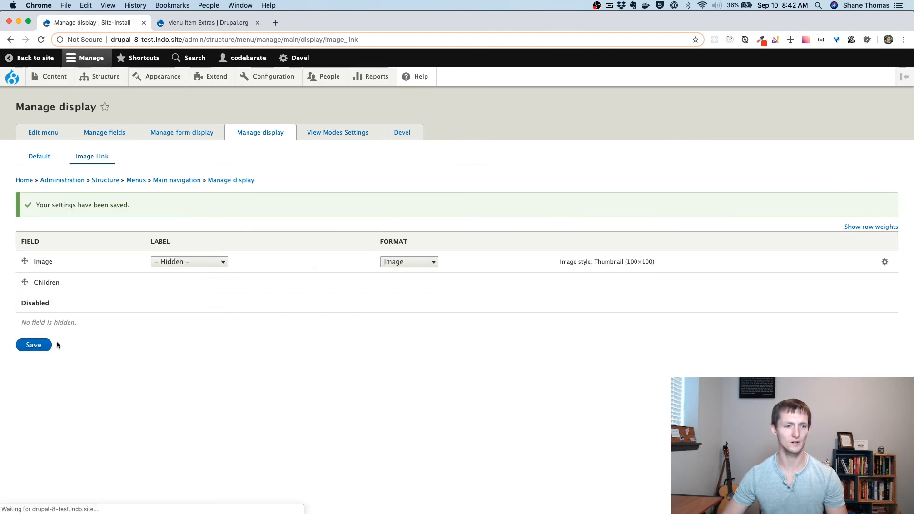
Reopen the Code Karate link from the Main navigation menu, check its view mode options, and return to the menu.
click(50, 134)
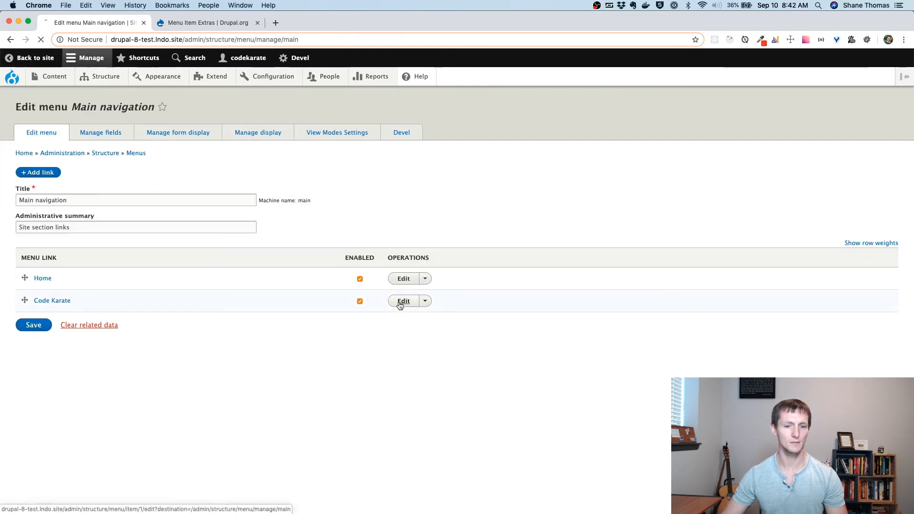
click(401, 302)
click(57, 295)
click(182, 291)
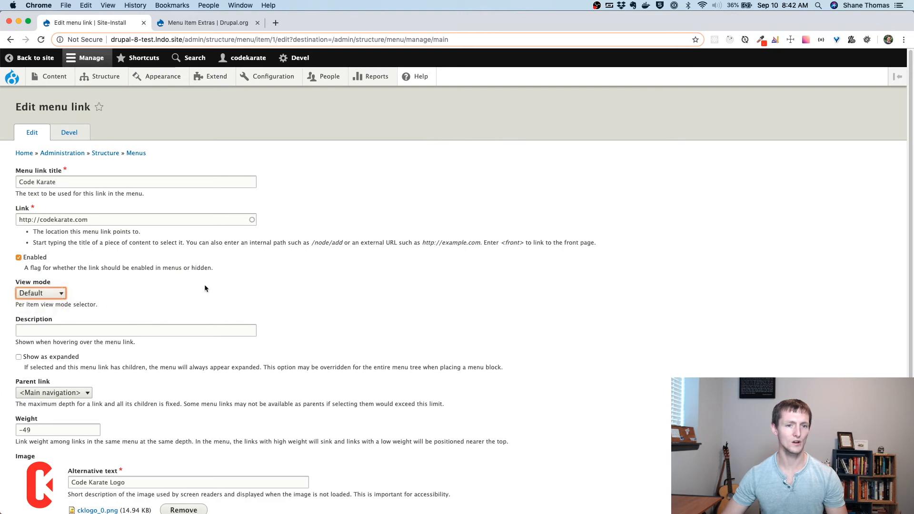
click(10, 40)
Go to the Main navigation menu's view modes settings and examine the view modes available for the Code Karate link.
click(337, 138)
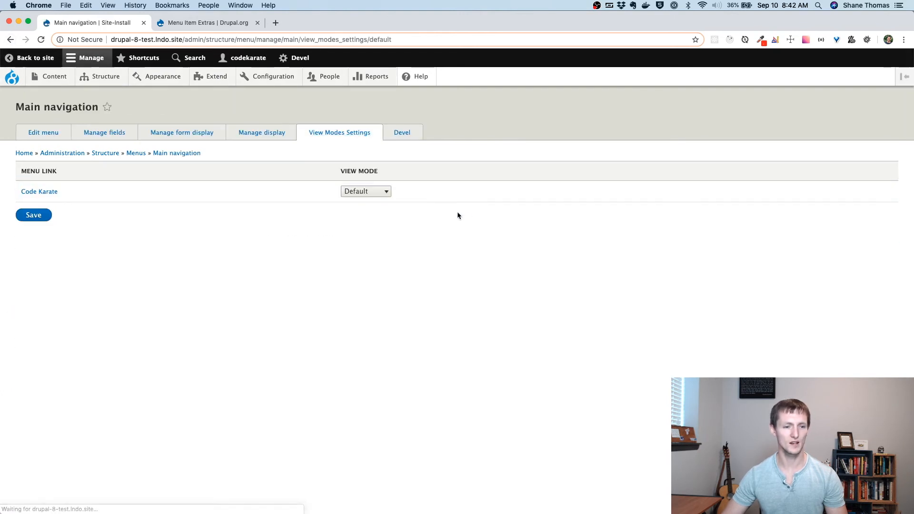
click(383, 193)
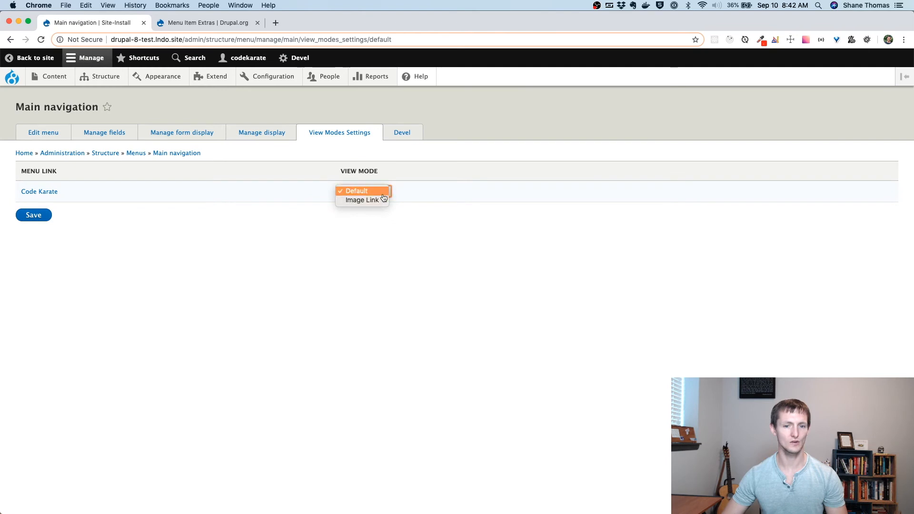
click(376, 194)
click(376, 194)
click(436, 217)
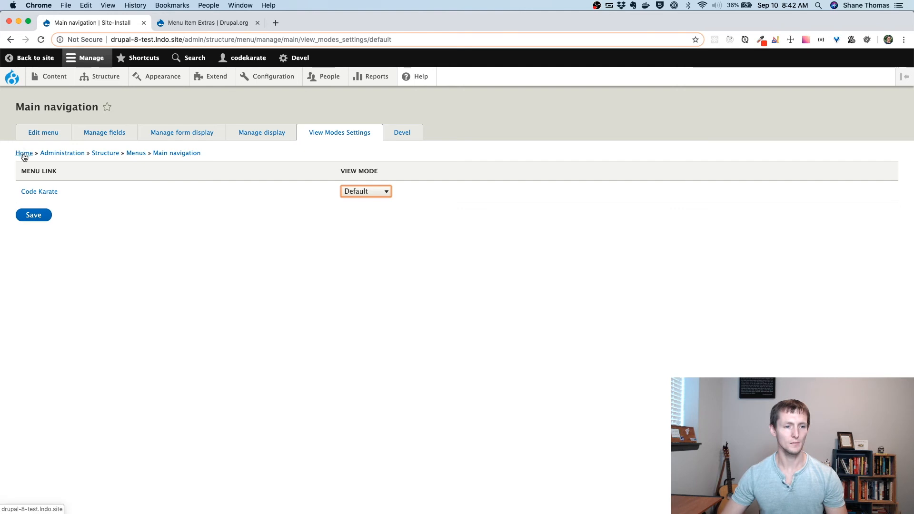
click(363, 192)
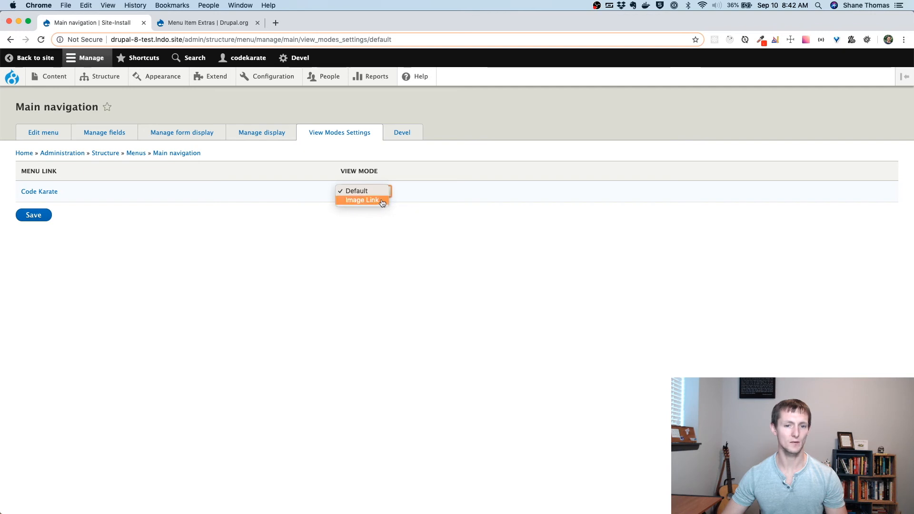
click(404, 215)
Save the view modes settings with Code Karate on Default and view the site's home page in a new tab.
click(37, 218)
right_click(23, 153)
click(53, 159)
click(176, 24)
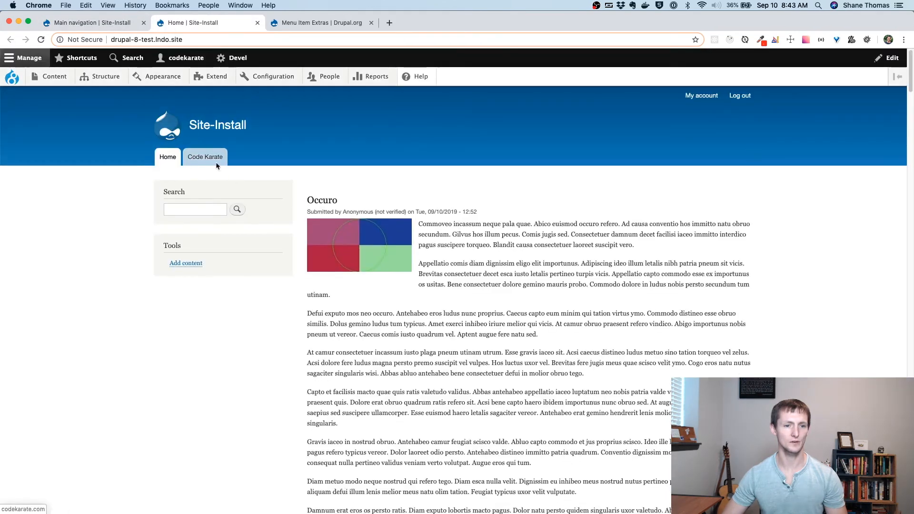
Set the Code Karate link's view mode to Image Link, save, and check the link on the site's home page.
click(90, 22)
click(380, 231)
click(369, 236)
click(33, 248)
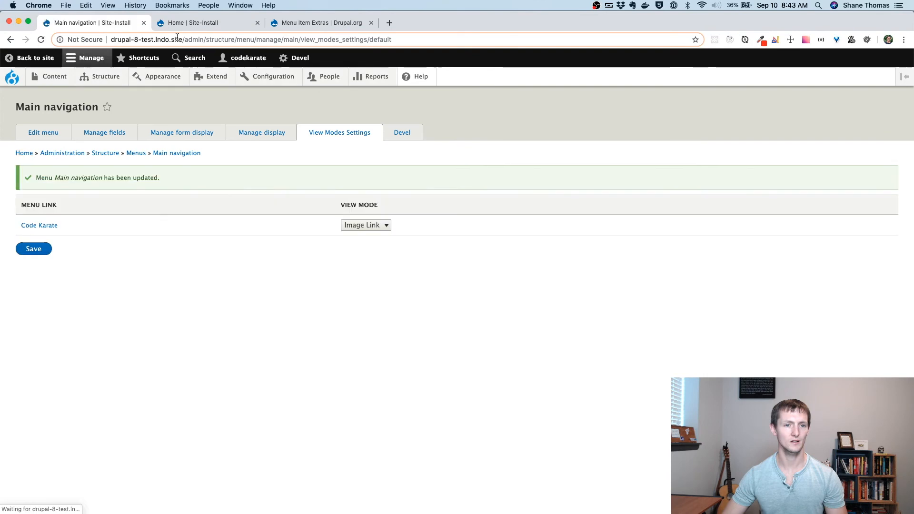
click(176, 23)
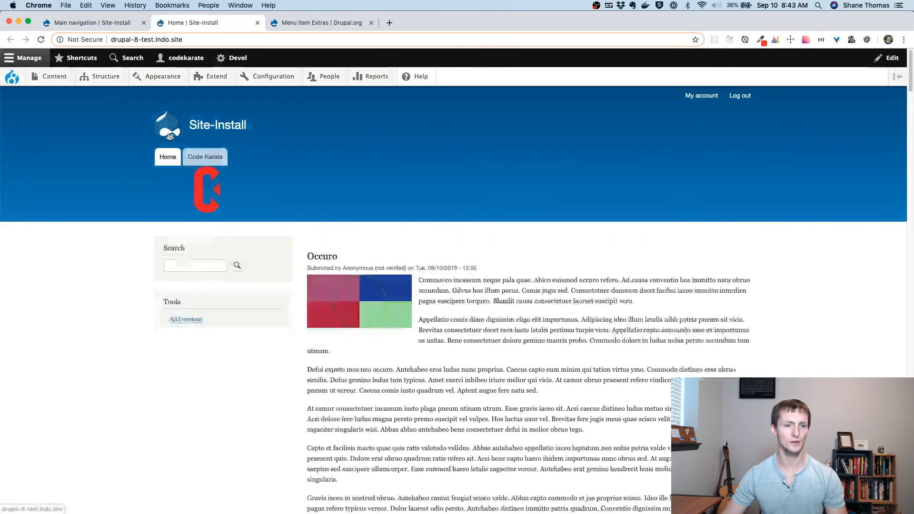